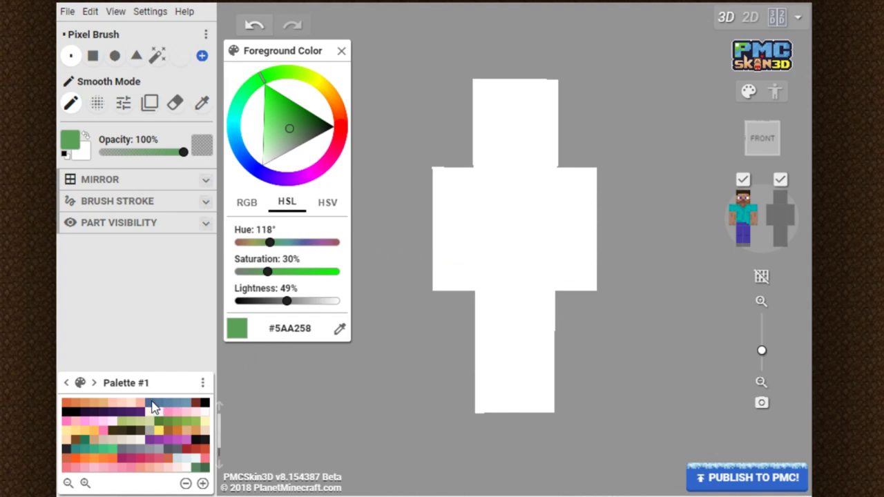
- Show the mirror settings and set the foreground color to the palette's slate blue #516A95
click(158, 183)
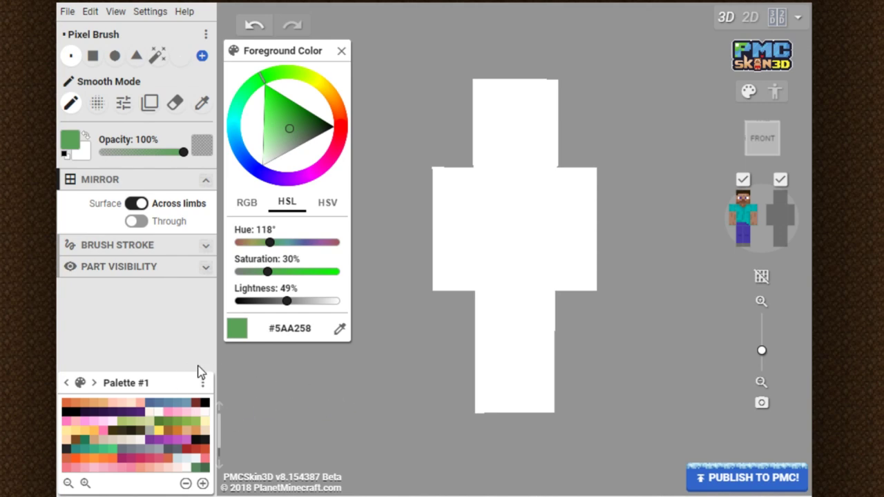
click(149, 404)
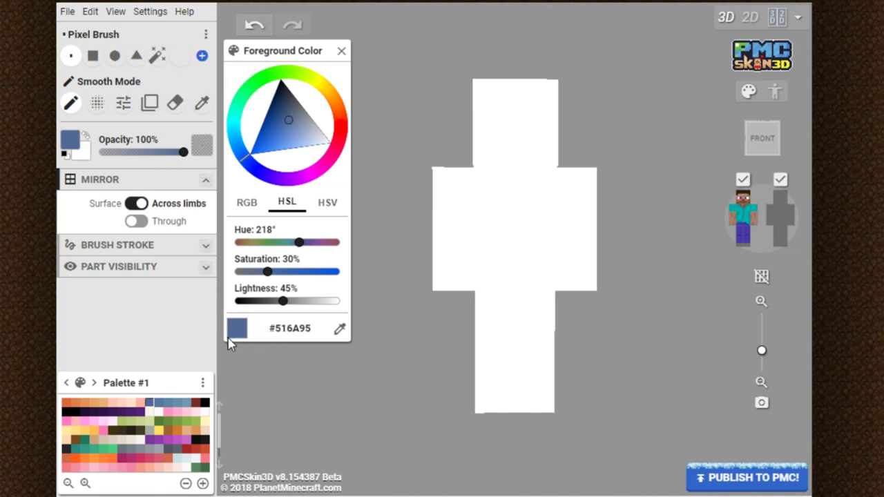
click(519, 317)
key(ctrl+z)
- Hide the base layer's legs, torso, left arm and head, leaving only the right arm on display
click(739, 235)
click(751, 238)
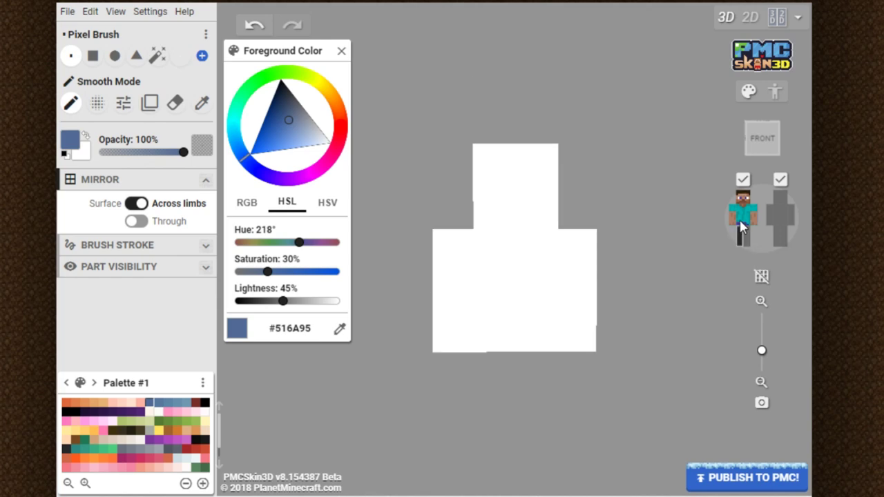
click(740, 218)
click(754, 214)
click(743, 198)
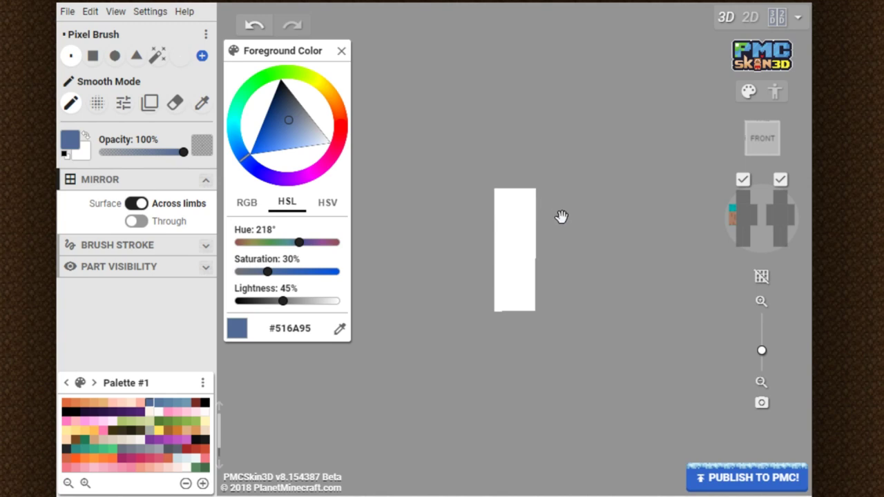
- Paint three two-pixel-tall bands in #516A95 along the inner edge of the arm's front, one pixel apart
click(530, 200)
drag(530, 202, 530, 222)
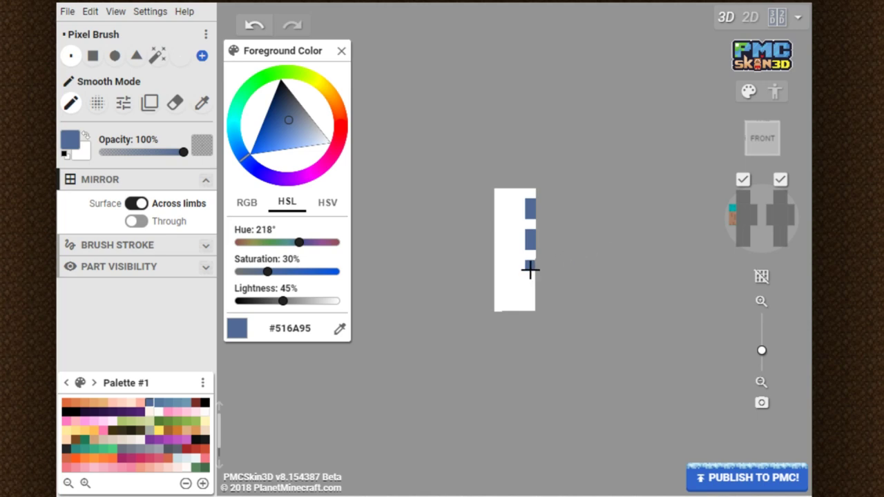
click(529, 276)
- Continue the three #516A95 bands across the arm's left face and onto the adjoining edge of its back
drag(602, 219, 467, 218)
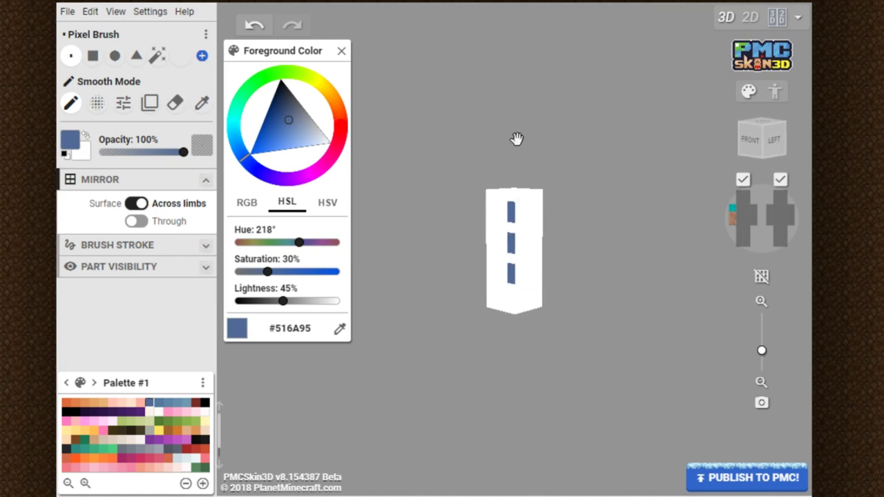
mouse_move(519, 217)
mouse_down()
mouse_move(557, 210)
mouse_move(518, 207)
mouse_move(563, 204)
mouse_move(520, 235)
mouse_move(554, 233)
mouse_move(520, 250)
mouse_move(576, 245)
mouse_up()
mouse_move(512, 272)
mouse_down()
mouse_move(556, 261)
mouse_move(518, 276)
mouse_move(569, 269)
mouse_up()
drag(637, 268, 417, 260)
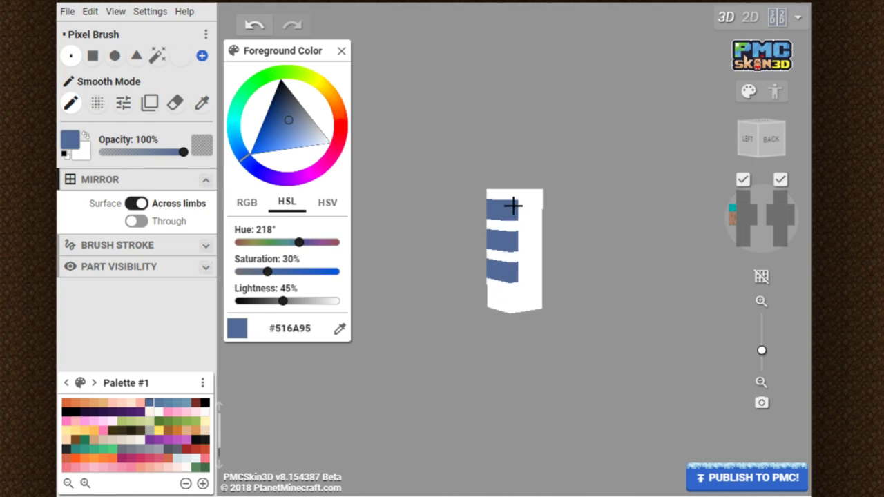
drag(417, 325, 531, 322)
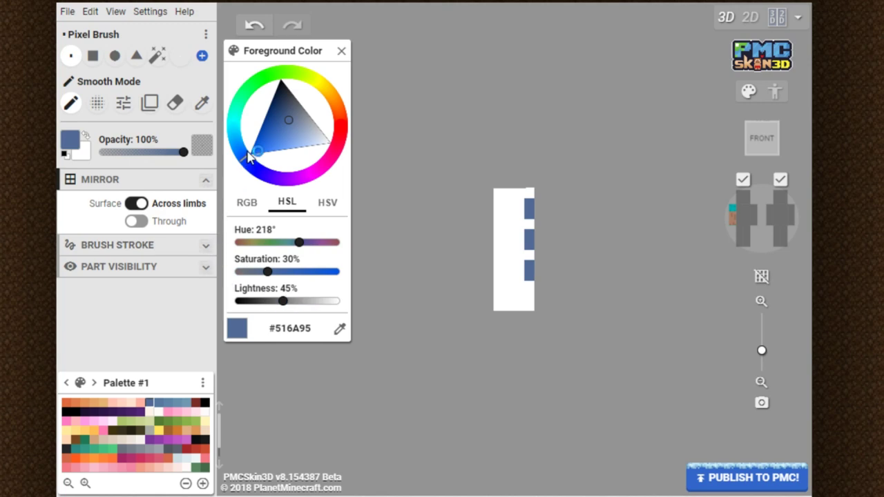
- Complete the three bands across the rest of the arm's front, right face and back in the lighter blue #56779F
click(162, 408)
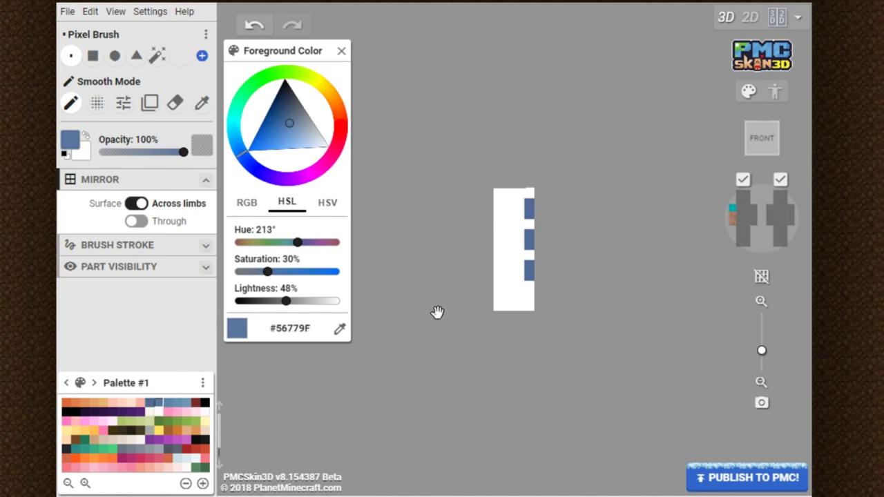
mouse_move(523, 276)
mouse_down()
mouse_move(499, 265)
mouse_move(511, 275)
mouse_up()
mouse_move(522, 239)
mouse_down()
mouse_move(497, 240)
mouse_move(521, 237)
mouse_move(516, 212)
mouse_move(498, 212)
mouse_move(495, 201)
mouse_move(517, 203)
mouse_up()
mouse_move(442, 221)
mouse_down()
mouse_move(535, 239)
mouse_move(503, 209)
mouse_up()
drag(517, 242, 490, 241)
mouse_move(525, 271)
mouse_down()
mouse_move(503, 266)
mouse_move(512, 267)
mouse_move(498, 266)
mouse_move(511, 278)
mouse_move(515, 237)
mouse_move(516, 245)
mouse_move(498, 240)
mouse_move(518, 238)
mouse_move(517, 208)
mouse_move(492, 208)
mouse_up()
drag(649, 226, 615, 228)
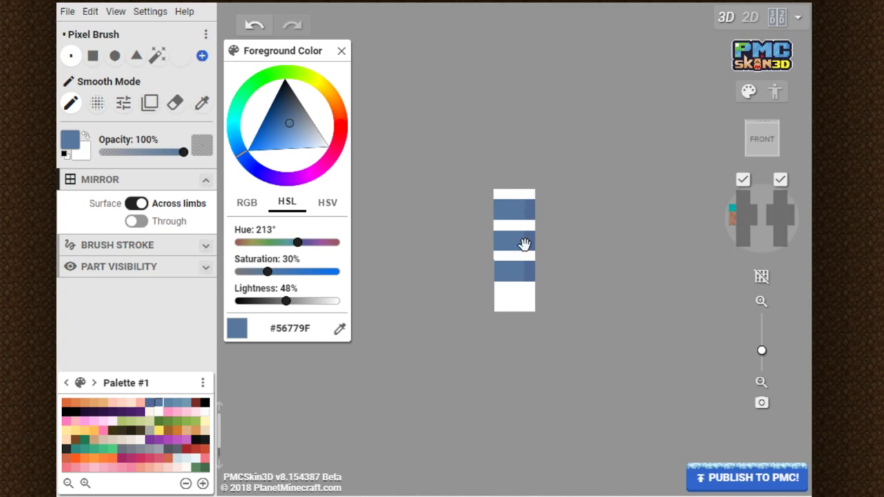
- Fill the rows above, between and below the bands in #5D84A7 on the left face and the inner halves of front and back
click(171, 404)
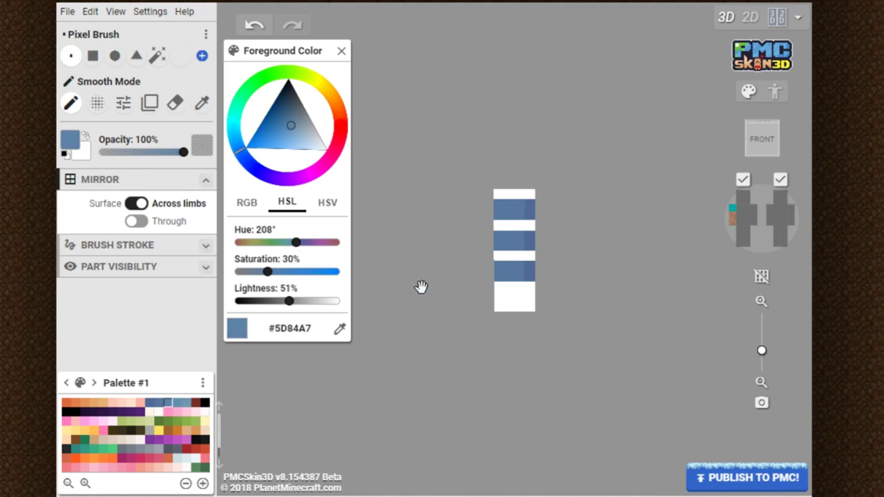
mouse_move(527, 191)
mouse_down()
mouse_move(519, 193)
mouse_move(529, 228)
mouse_move(521, 229)
mouse_move(536, 255)
mouse_up()
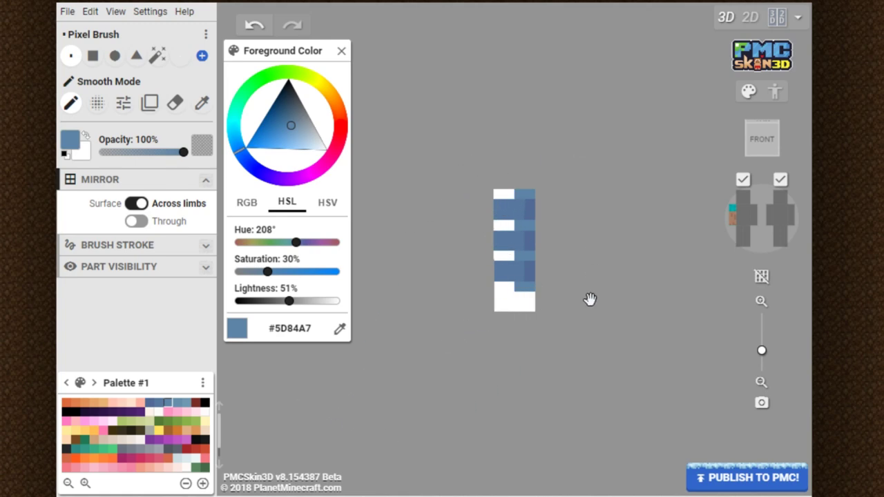
mouse_move(585, 272)
mouse_down()
mouse_move(458, 283)
mouse_move(539, 286)
mouse_move(529, 259)
mouse_move(509, 253)
mouse_move(505, 227)
mouse_move(606, 225)
mouse_up()
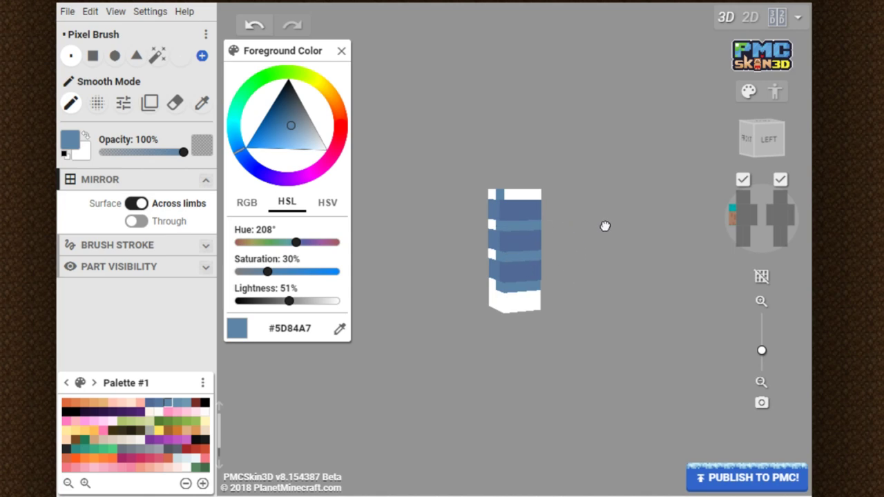
drag(507, 194, 555, 191)
mouse_move(535, 143)
mouse_down()
mouse_move(601, 222)
mouse_move(504, 250)
mouse_move(514, 251)
mouse_move(531, 221)
mouse_move(526, 247)
mouse_move(525, 220)
mouse_up()
drag(642, 324, 435, 318)
drag(498, 221, 495, 258)
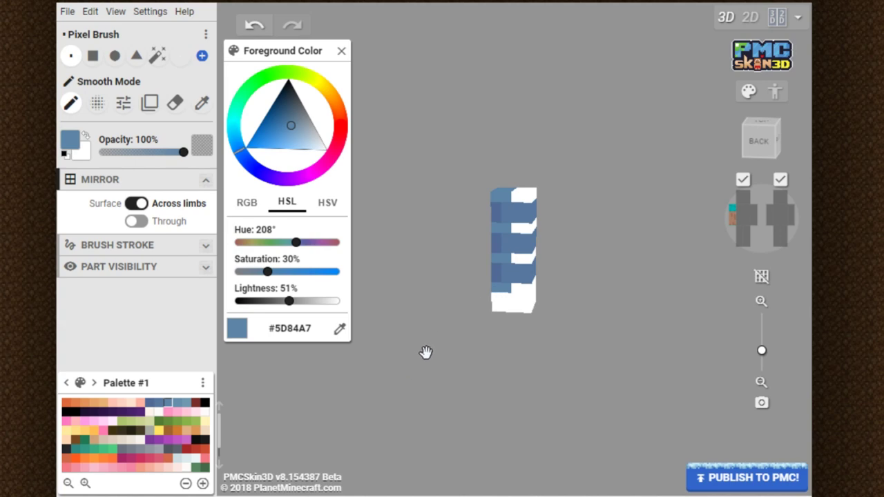
drag(430, 357, 518, 358)
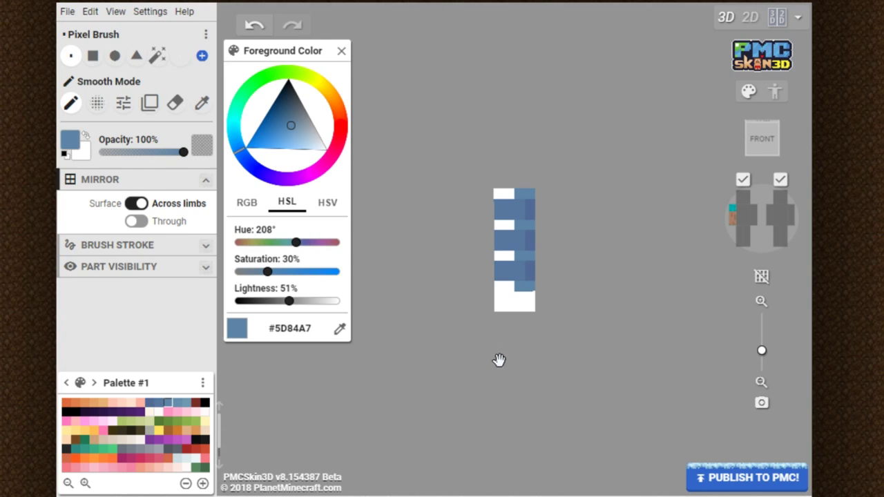
- Fill the remaining white rows around the bands on the arm's front and right face in #678FAC
click(179, 403)
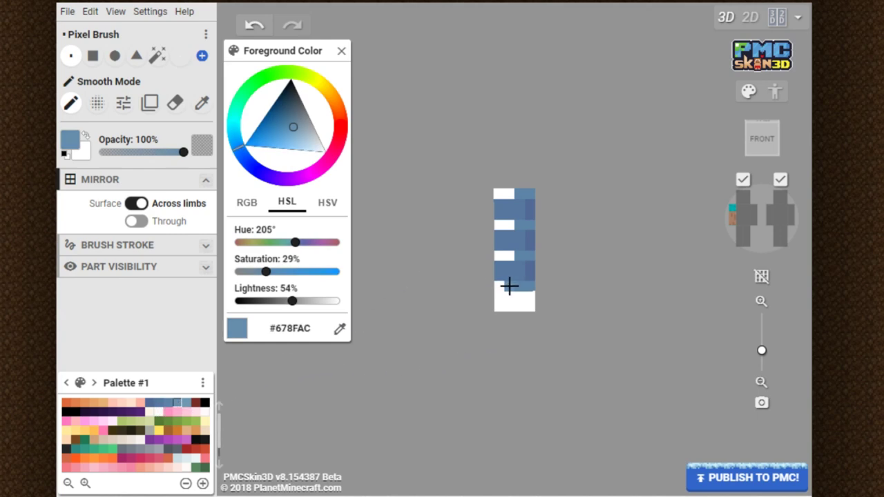
drag(502, 256, 497, 223)
mouse_move(493, 192)
right_down()
mouse_move(501, 209)
mouse_move(501, 201)
right_up()
drag(500, 202, 509, 217)
mouse_move(509, 217)
right_down()
mouse_move(456, 267)
mouse_move(530, 194)
right_up()
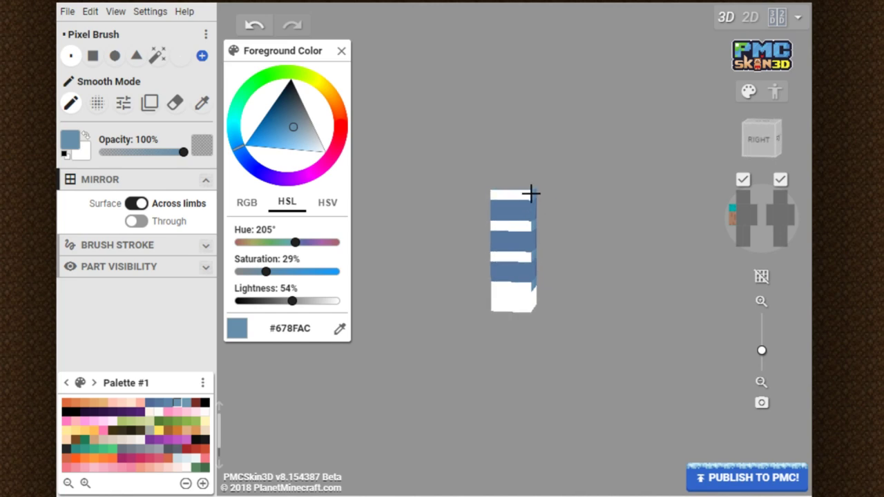
click(521, 195)
drag(525, 290, 454, 288)
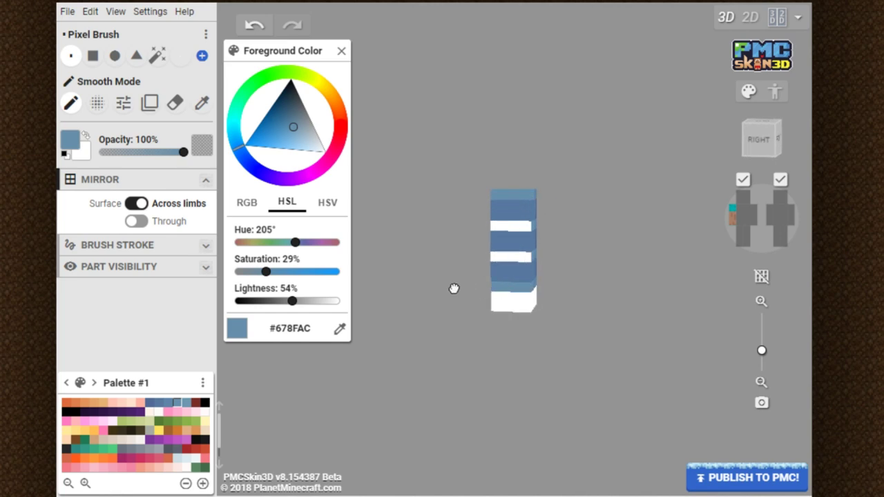
click(527, 254)
click(525, 224)
- Fill the remaining white rows around the bands on the arm's back in #678FAC
mouse_move(424, 237)
right_down()
mouse_move(613, 261)
mouse_move(535, 270)
right_up()
click(522, 250)
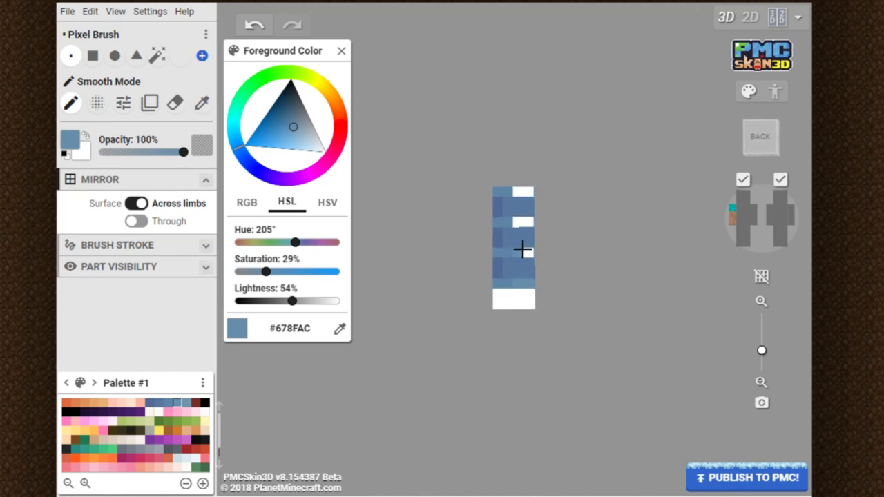
click(530, 226)
click(519, 196)
mouse_move(629, 340)
right_down()
mouse_move(443, 393)
mouse_move(649, 378)
mouse_move(416, 353)
mouse_move(492, 375)
mouse_move(545, 357)
mouse_move(513, 362)
right_up()
right_drag(592, 352, 545, 359)
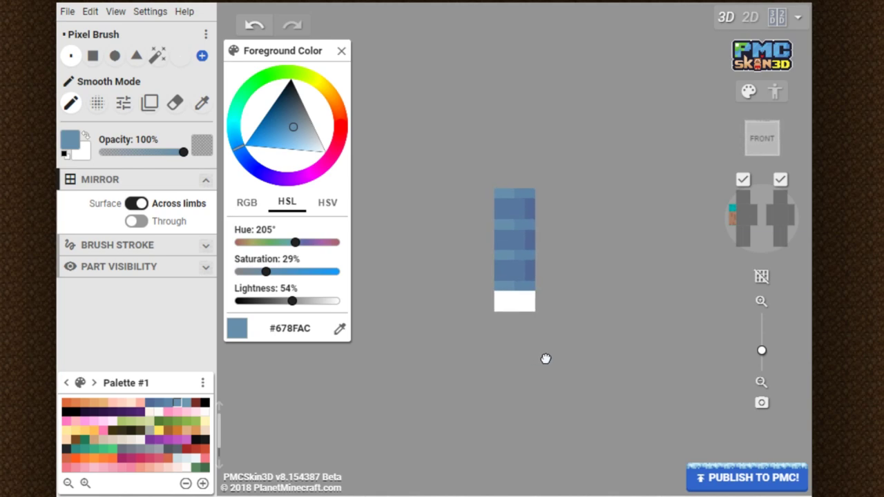
- Show the right arm's outer layer and paint raised bands in #5D84A7 over its left face and adjoining front and back edges
click(171, 402)
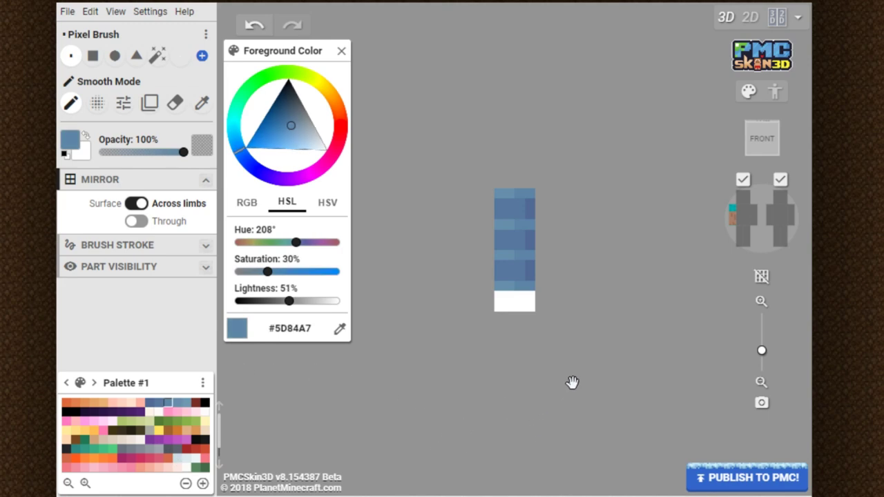
click(769, 216)
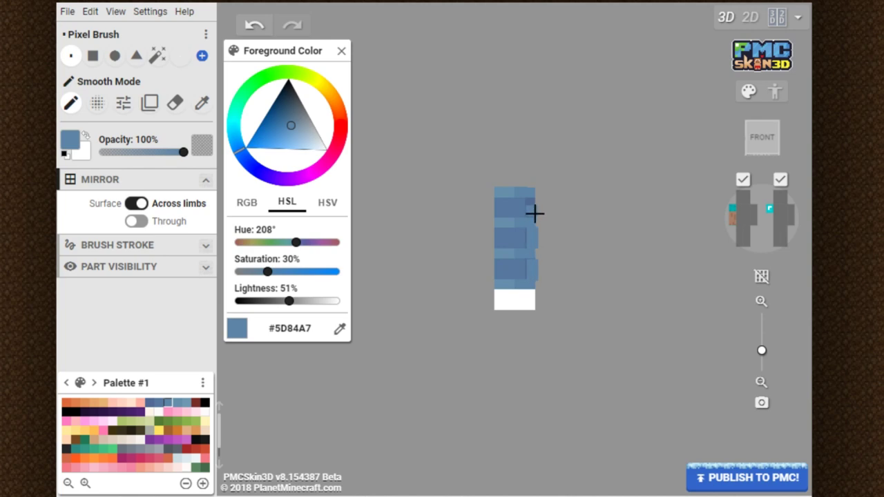
mouse_move(624, 203)
mouse_down()
mouse_move(437, 215)
mouse_move(535, 203)
mouse_move(502, 201)
mouse_up()
mouse_move(501, 243)
mouse_down()
mouse_move(538, 239)
mouse_move(501, 238)
mouse_move(499, 273)
mouse_move(537, 274)
mouse_move(538, 259)
mouse_move(491, 266)
mouse_up()
right_drag(491, 267, 432, 286)
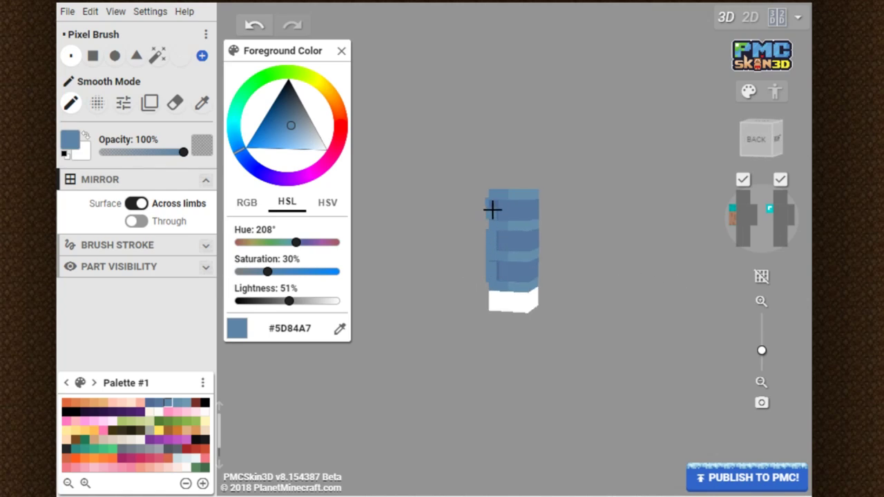
right_drag(491, 205, 514, 261)
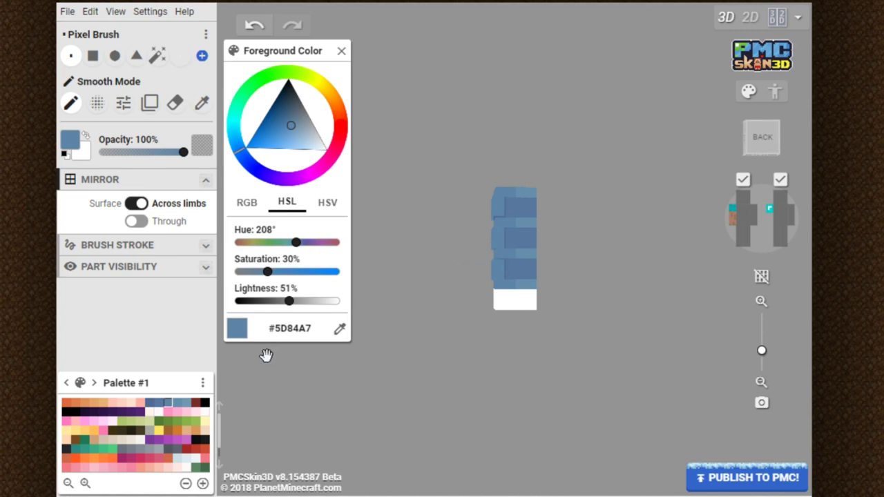
- Complete the three raised outer-layer bands across the arm's back, right face and front in #678FAC
click(175, 403)
mouse_move(521, 272)
mouse_down()
mouse_move(513, 267)
mouse_move(533, 269)
mouse_up()
mouse_move(512, 239)
mouse_down()
mouse_move(535, 238)
mouse_move(521, 242)
mouse_move(509, 204)
mouse_move(534, 208)
mouse_up()
mouse_move(635, 228)
mouse_down()
mouse_move(488, 243)
mouse_move(505, 206)
mouse_move(536, 207)
mouse_move(511, 209)
mouse_up()
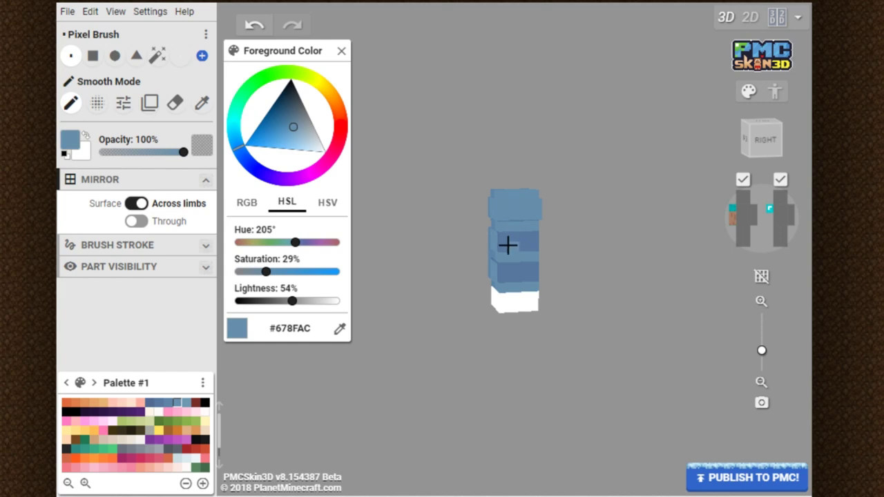
drag(506, 241, 536, 241)
mouse_move(504, 272)
mouse_down()
mouse_move(542, 272)
mouse_move(515, 272)
mouse_up()
drag(647, 288, 459, 274)
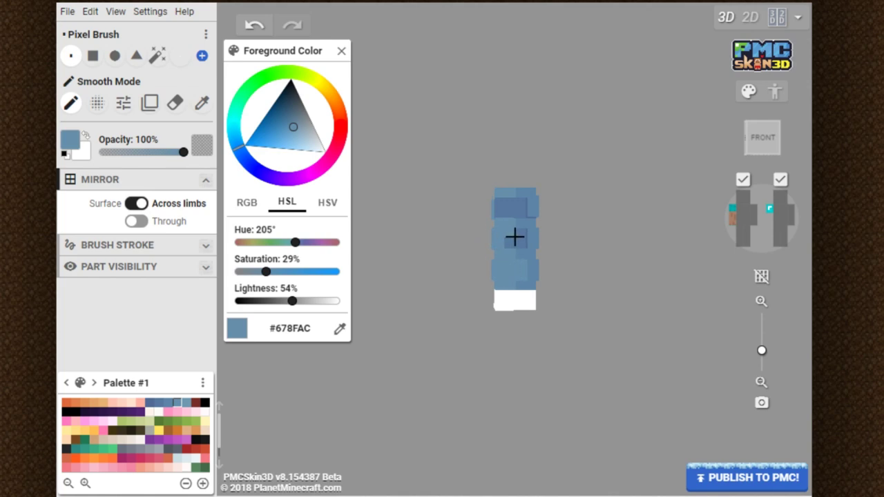
drag(499, 203, 520, 205)
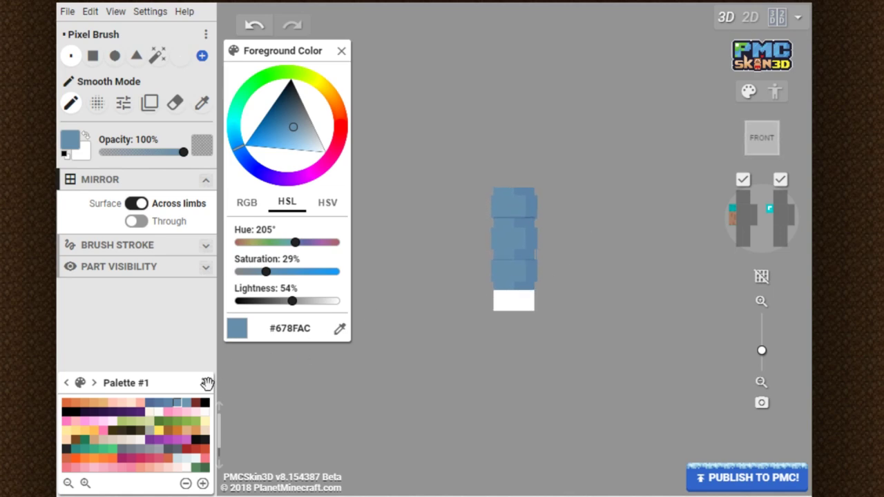
- Add small #6E98B0 highlights to the raised bands on the arm's front and right face
click(188, 404)
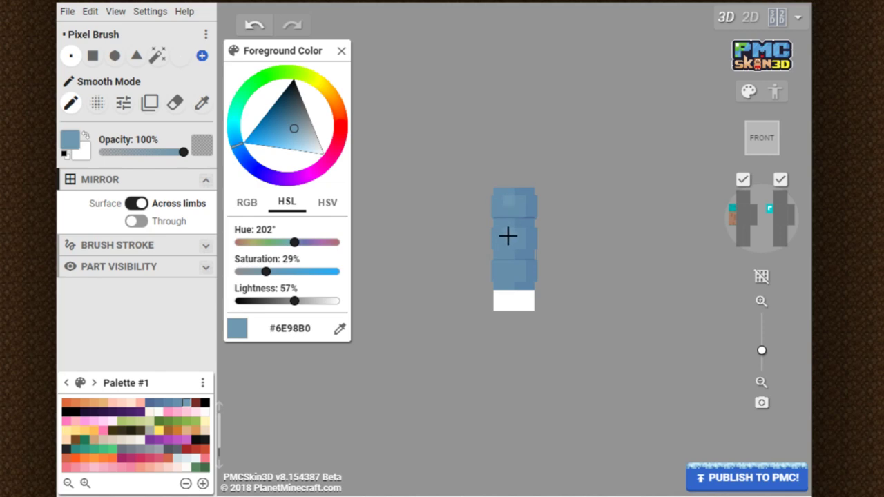
drag(444, 292, 487, 322)
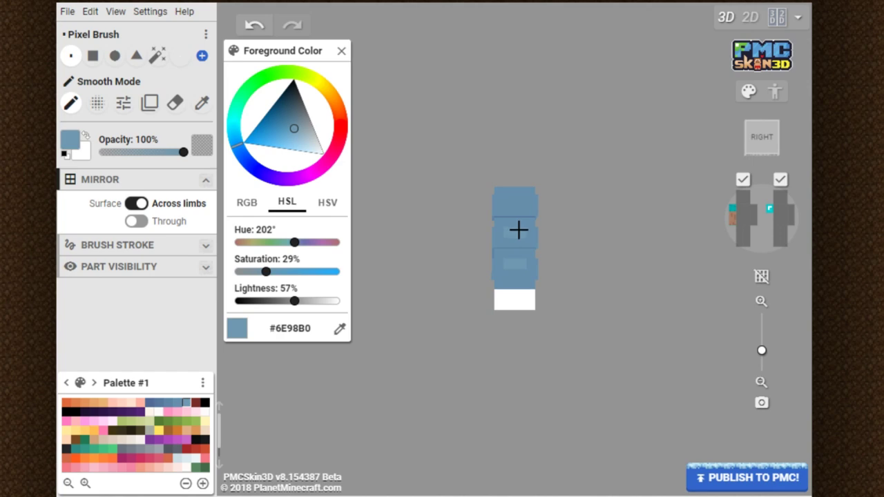
drag(516, 203, 629, 293)
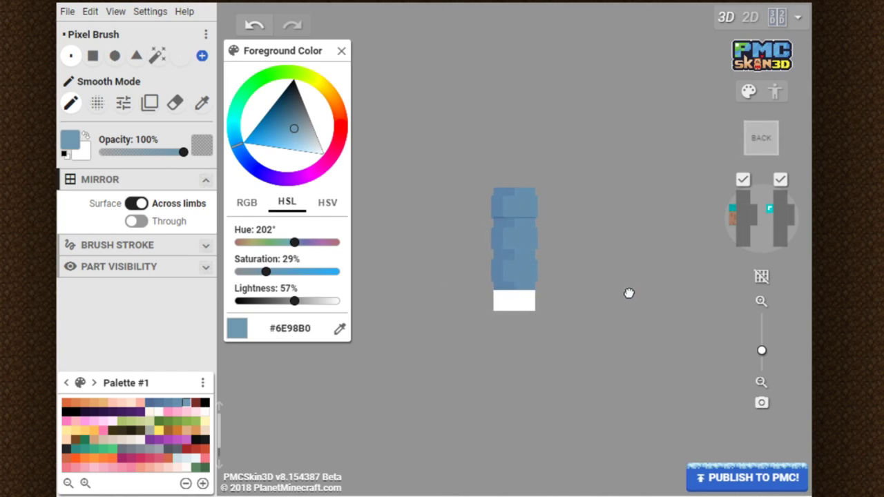
- Hide the base layer, erase the stray outer-layer pixels between the lower two bands, and restore the pencil and base layer
click(743, 180)
drag(454, 329, 473, 358)
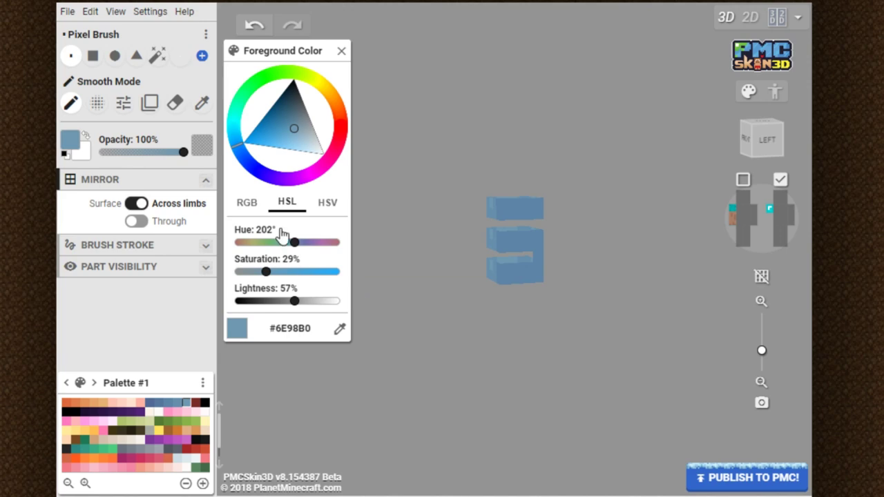
click(175, 104)
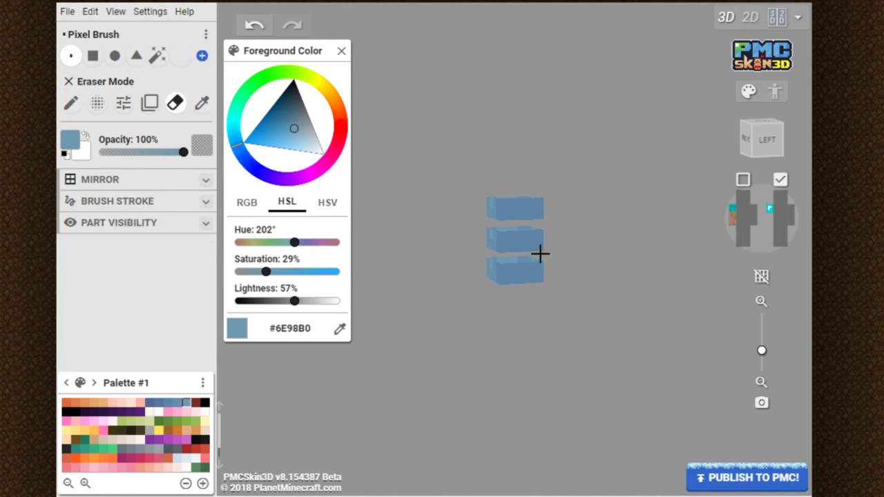
click(71, 102)
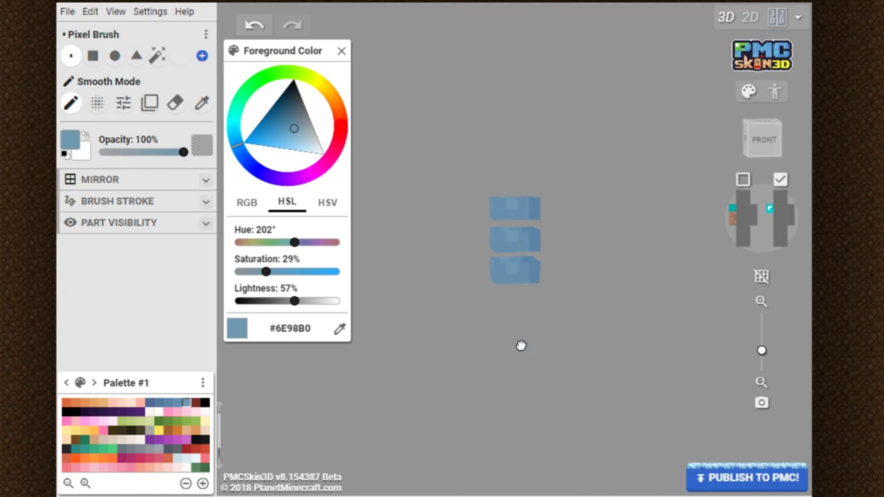
click(744, 180)
drag(559, 332, 591, 324)
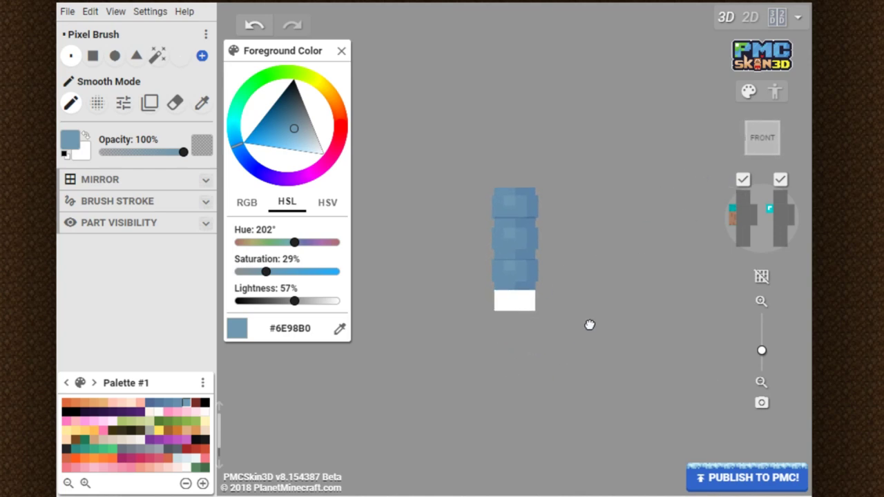
- Compare the finished arm with and without its outer layer, show the torso beside it, and leave the outer layer hidden
click(781, 180)
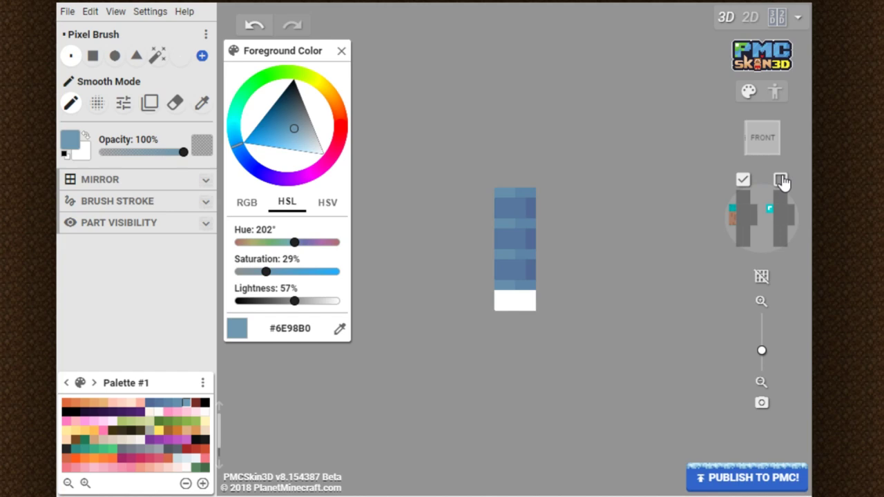
click(780, 179)
mouse_move(620, 341)
mouse_down()
mouse_move(375, 366)
mouse_move(635, 340)
mouse_move(599, 325)
mouse_move(629, 357)
mouse_move(614, 347)
mouse_up()
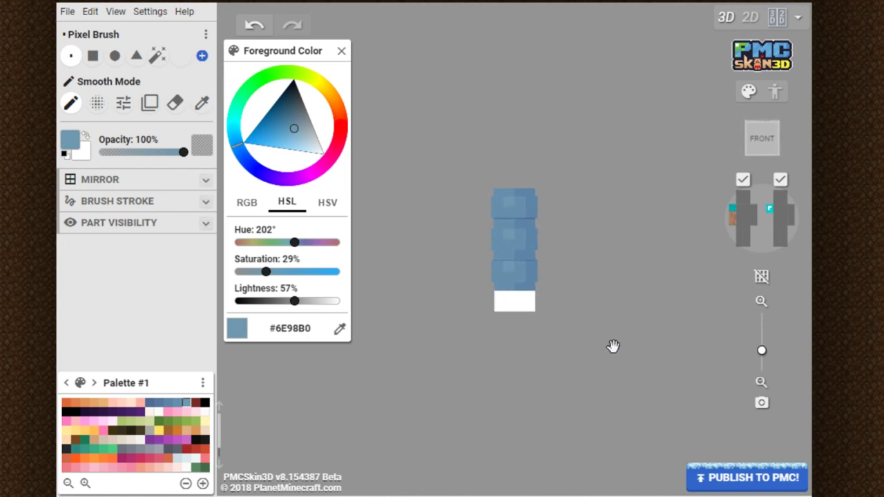
drag(476, 360, 471, 327)
click(746, 218)
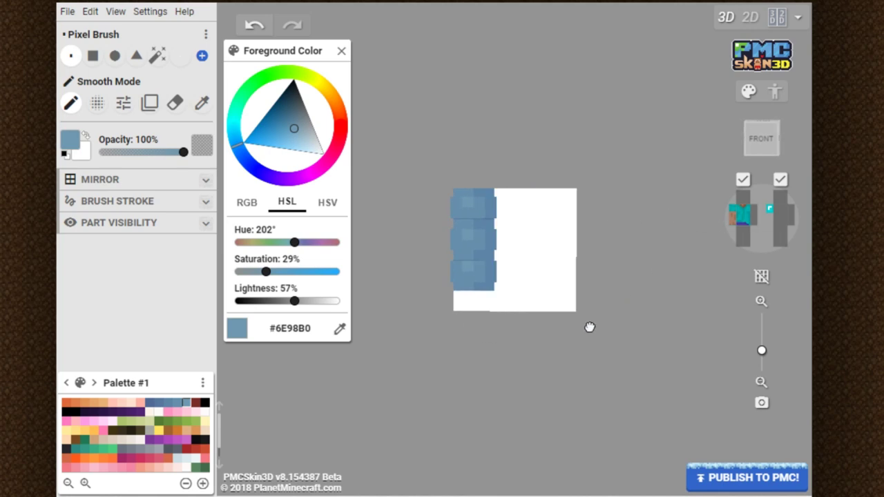
click(780, 180)
drag(618, 316, 615, 315)
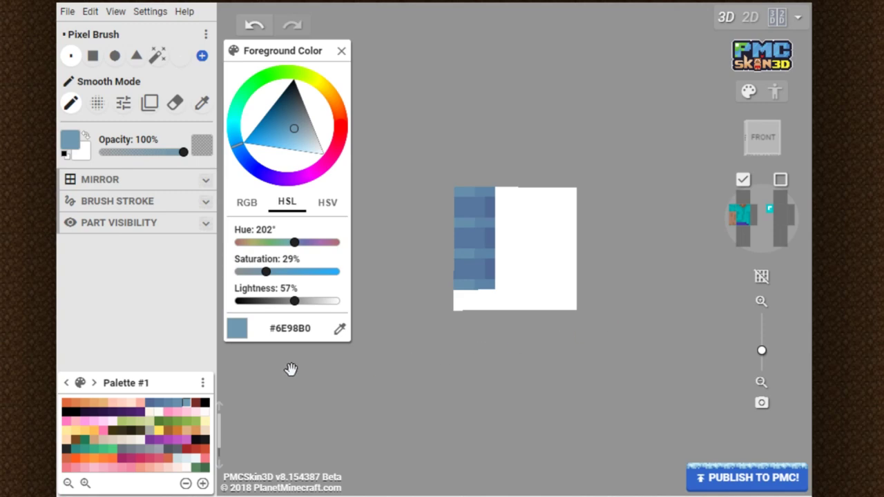
- Paint three two-pixel-tall blocks in #516A95 down each side edge of the torso's front
click(149, 402)
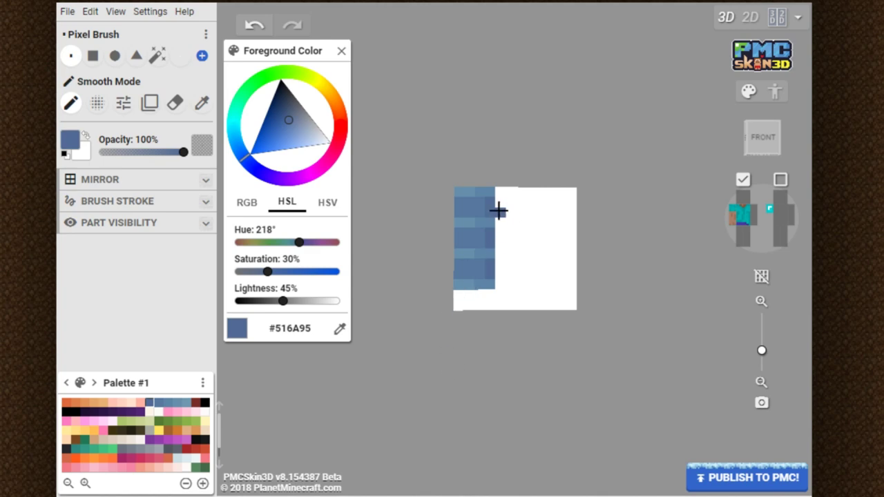
drag(502, 208, 499, 219)
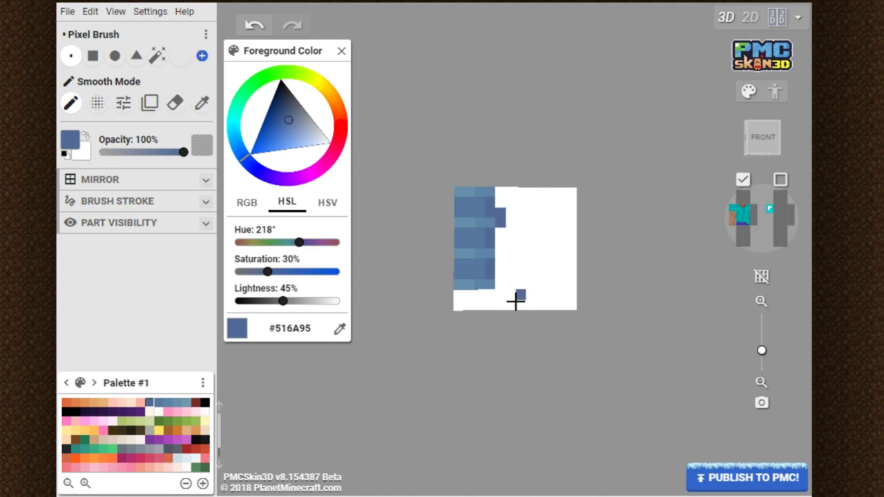
click(499, 253)
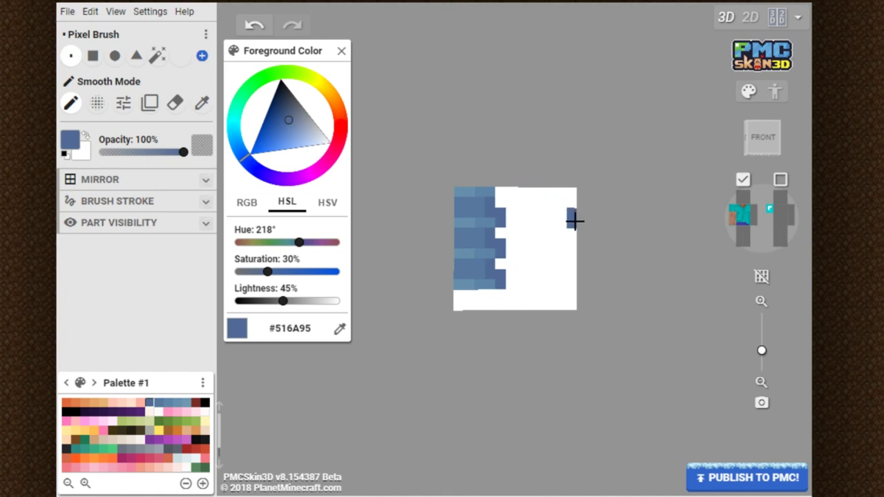
click(573, 254)
- Hide the arm and paint three #516A95 bands across the torso's left face, level with the front blocks
click(738, 218)
mouse_move(678, 235)
mouse_down()
mouse_move(645, 243)
mouse_move(515, 247)
mouse_up()
drag(504, 284, 557, 282)
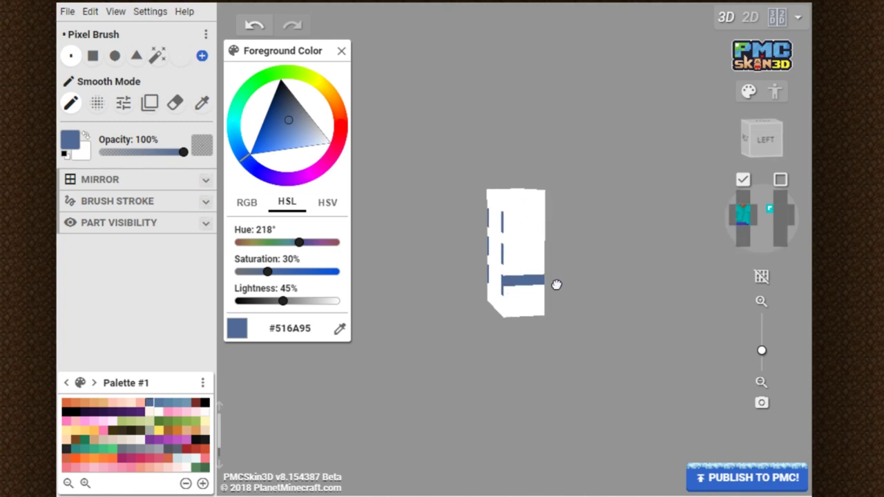
drag(505, 290, 557, 286)
mouse_move(509, 255)
mouse_down()
mouse_move(551, 261)
mouse_move(507, 250)
mouse_move(557, 249)
mouse_up()
drag(504, 225, 557, 222)
drag(505, 214, 545, 214)
- Paint three matching #516A95 bands across the torso's right face, undoing the stray stroke
drag(424, 343, 654, 352)
drag(477, 363, 539, 360)
mouse_move(510, 286)
mouse_down()
mouse_move(431, 284)
mouse_move(501, 281)
mouse_move(474, 283)
mouse_up()
drag(510, 256, 479, 256)
click(502, 239)
click(254, 24)
drag(511, 246, 442, 249)
drag(506, 218, 417, 217)
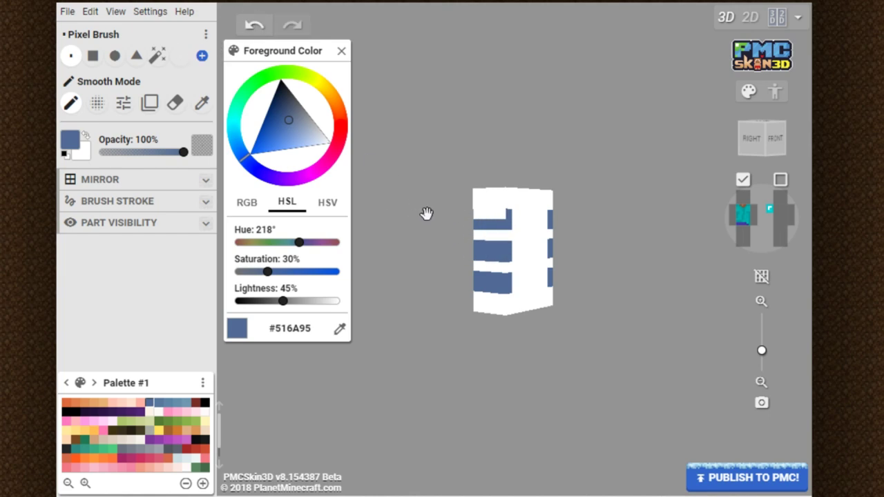
drag(502, 210, 428, 218)
- Continue the #516A95 bands as two-pixel-tall blocks on both side edges of the torso's back, undoing the misplaced pixel
mouse_move(387, 247)
mouse_down()
mouse_move(571, 331)
mouse_move(563, 306)
mouse_up()
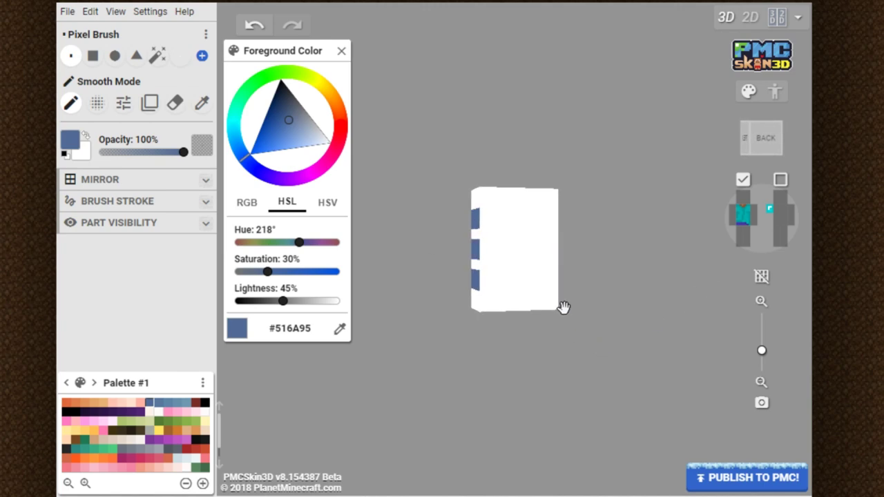
click(486, 250)
click(486, 220)
click(486, 204)
click(272, 26)
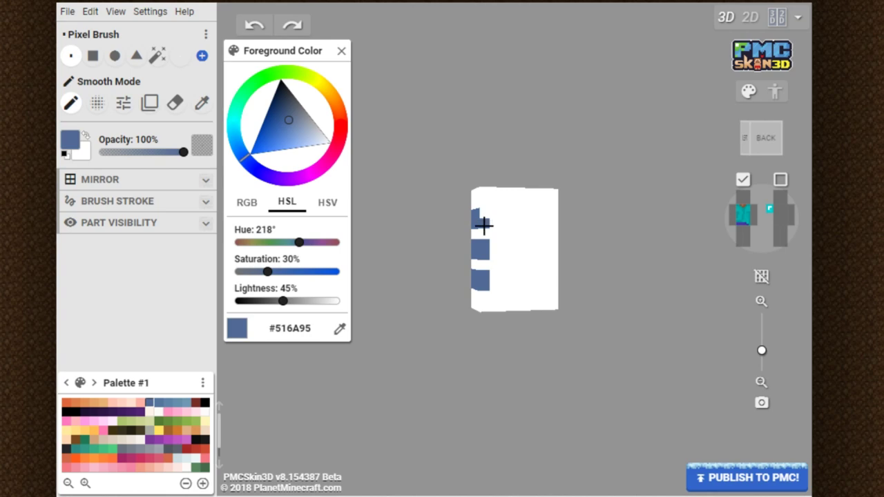
click(556, 214)
click(554, 221)
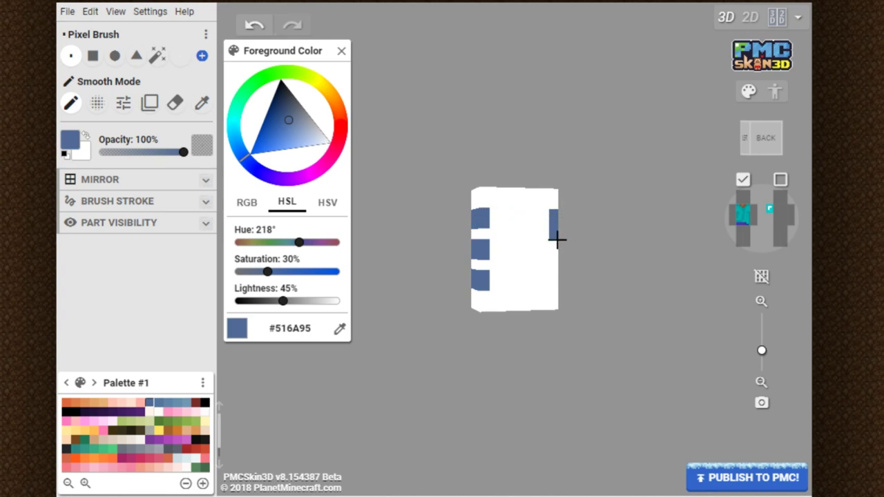
click(553, 244)
- Fill the three bands between the edge blocks on the torso's front in #56779F
drag(659, 365, 527, 346)
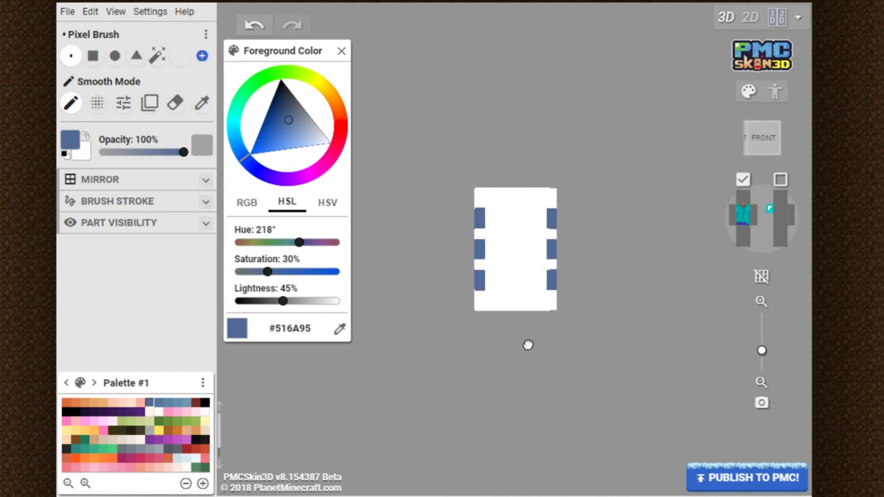
click(160, 405)
drag(487, 221, 490, 203)
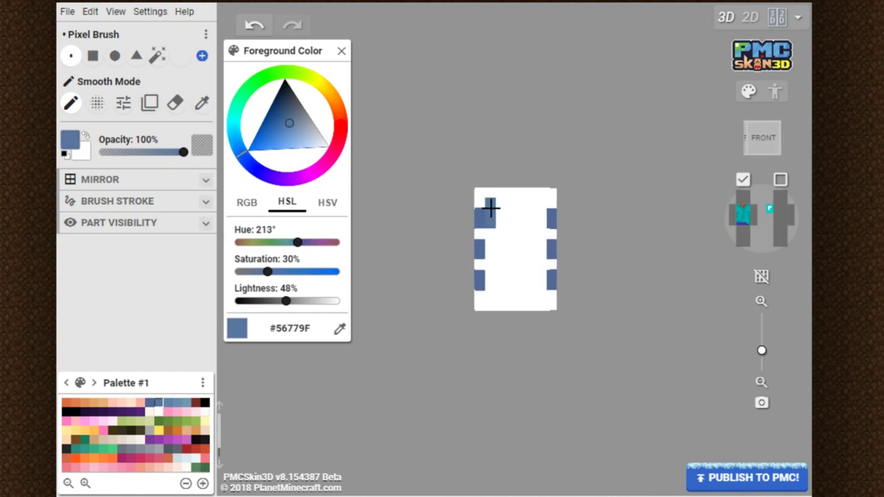
click(254, 26)
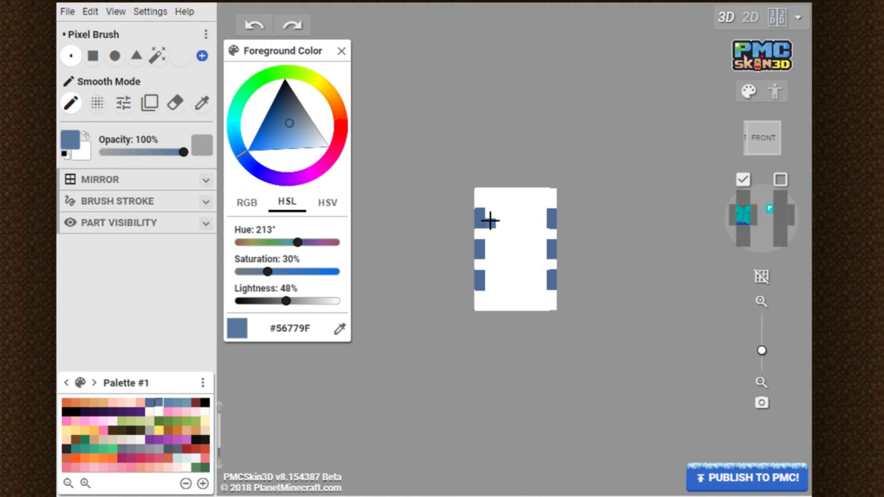
mouse_move(490, 215)
mouse_down()
mouse_move(539, 215)
mouse_move(498, 222)
mouse_move(493, 255)
mouse_move(538, 251)
mouse_move(498, 248)
mouse_move(494, 288)
mouse_move(501, 279)
mouse_move(494, 277)
mouse_move(540, 279)
mouse_move(509, 288)
mouse_up()
- Fill the three bands between the edge blocks on the torso's back in #56779F
drag(417, 345, 474, 310)
mouse_move(493, 277)
mouse_down()
mouse_move(540, 275)
mouse_move(493, 281)
mouse_up()
mouse_move(487, 248)
mouse_down()
mouse_move(543, 244)
mouse_move(512, 249)
mouse_up()
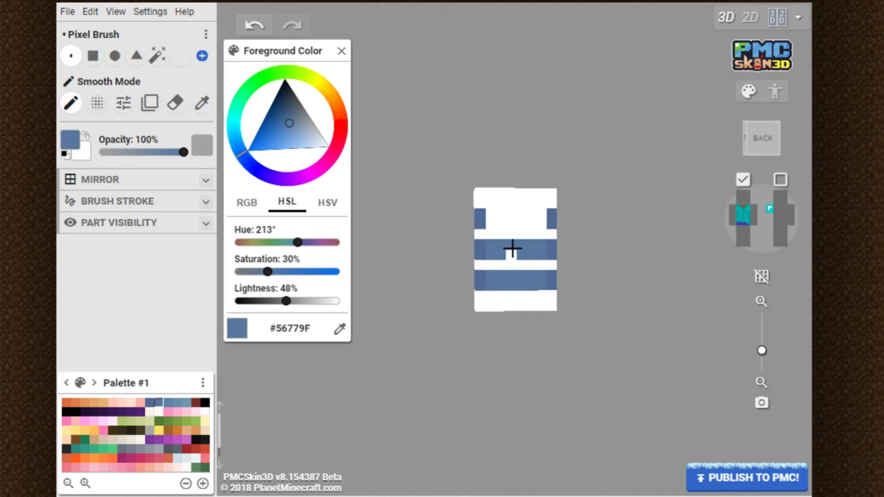
mouse_move(490, 221)
mouse_down()
mouse_move(498, 209)
mouse_move(530, 218)
mouse_move(497, 225)
mouse_up()
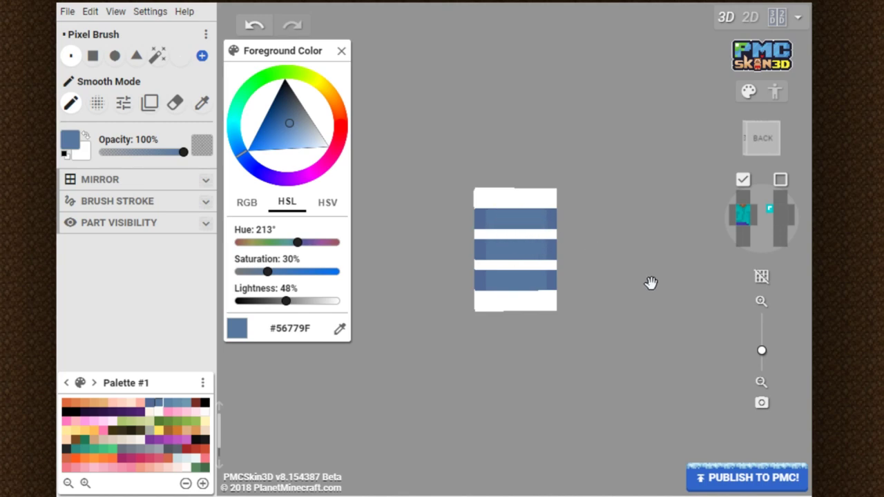
- Paint #5D84A7 at both ends of the white gaps above, between and below the bands on the torso's front
drag(659, 322, 504, 365)
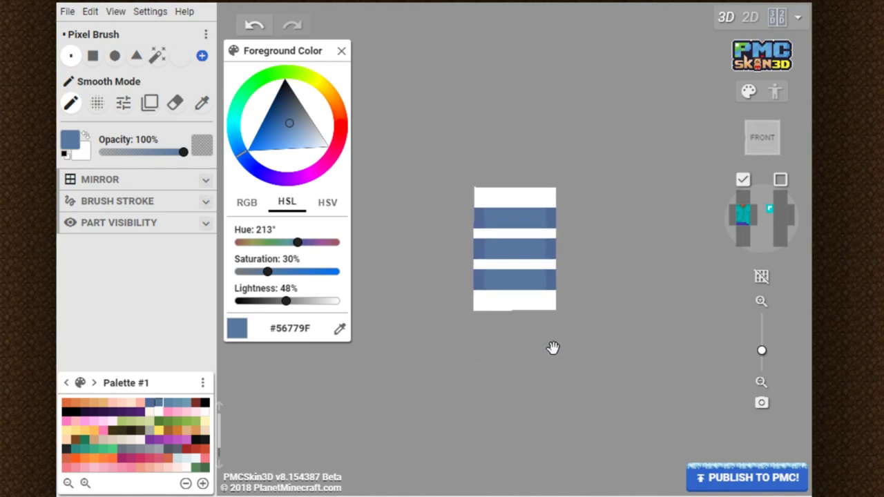
click(168, 403)
click(481, 198)
click(550, 202)
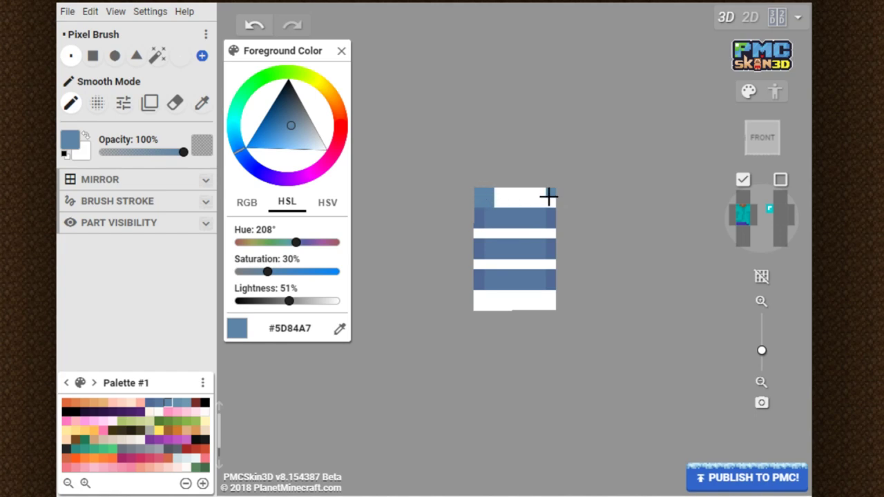
click(540, 234)
click(480, 233)
click(482, 263)
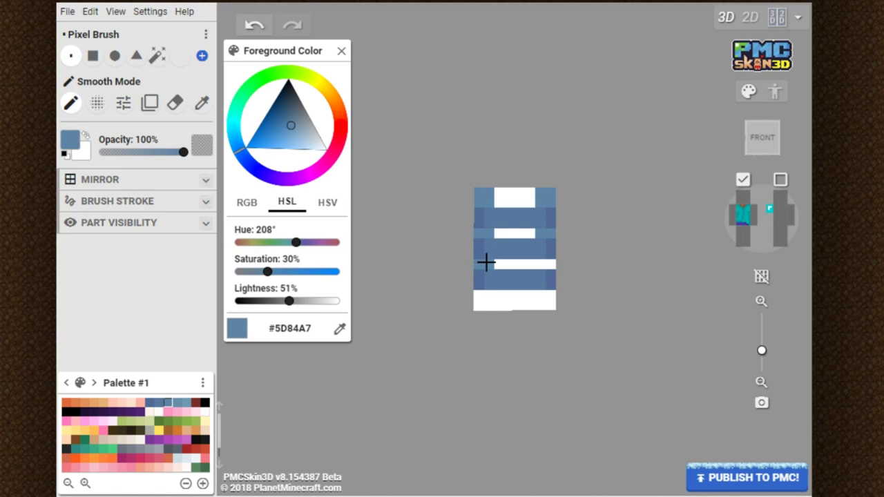
click(542, 265)
click(546, 296)
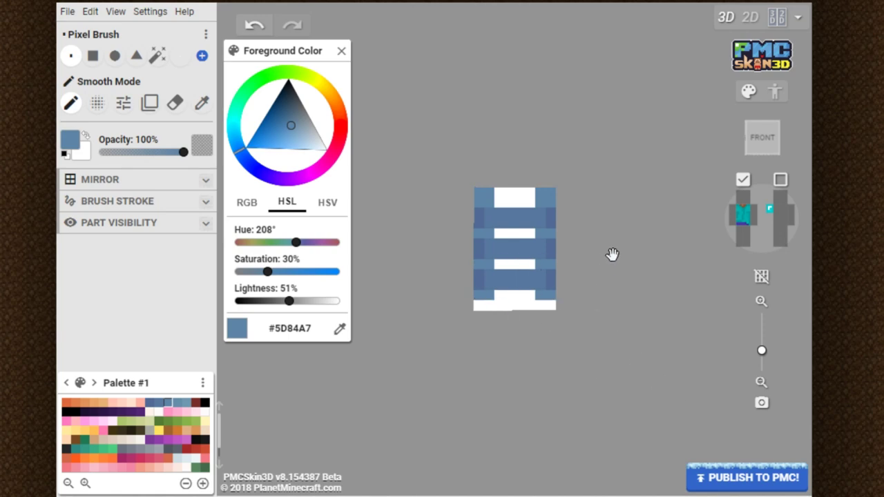
- Paint the side edges of the torso's top and the gaps between the bands on its left and right faces in #5D84A7
drag(606, 157, 599, 247)
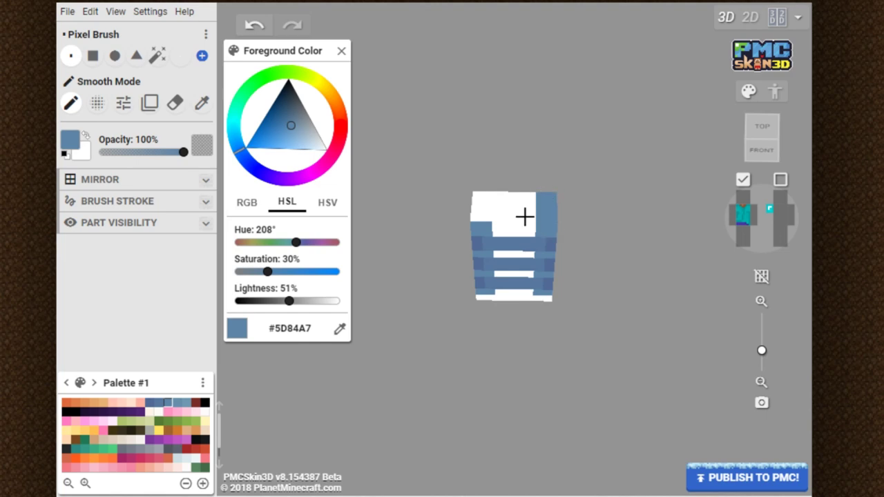
drag(484, 217, 487, 194)
mouse_move(667, 304)
mouse_down()
mouse_move(533, 191)
mouse_move(509, 192)
mouse_move(542, 190)
mouse_move(515, 188)
mouse_move(532, 254)
mouse_move(515, 259)
mouse_move(533, 278)
mouse_move(515, 290)
mouse_move(546, 294)
mouse_up()
click(254, 26)
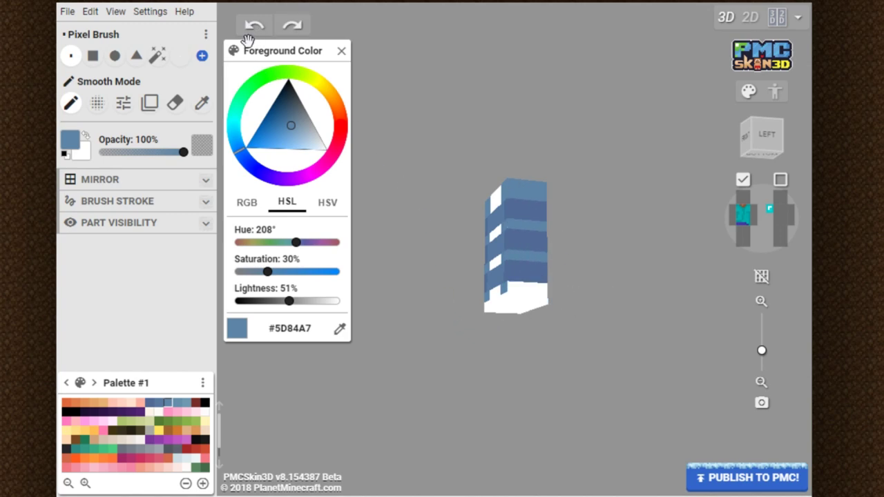
mouse_move(509, 286)
mouse_down()
mouse_move(552, 292)
mouse_move(490, 369)
mouse_move(512, 310)
mouse_move(485, 299)
mouse_move(509, 267)
mouse_move(477, 237)
mouse_move(509, 239)
mouse_move(457, 229)
mouse_up()
mouse_move(511, 198)
mouse_down()
mouse_move(486, 203)
mouse_move(483, 194)
mouse_move(508, 199)
mouse_up()
- Paint #5D84A7 at both ends of the white gaps on the torso's back, undoing the extra pixels
drag(407, 243, 610, 258)
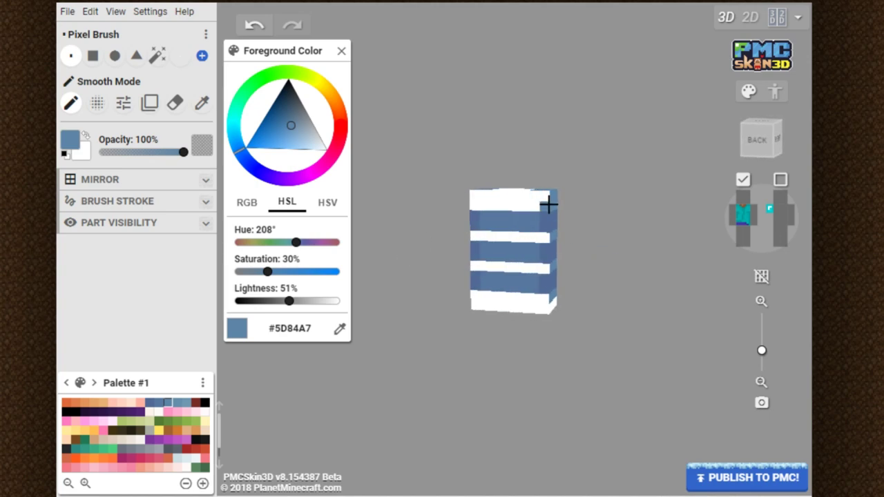
mouse_move(540, 196)
mouse_down()
mouse_move(548, 245)
mouse_move(536, 239)
mouse_move(547, 274)
mouse_move(535, 268)
mouse_move(529, 302)
mouse_up()
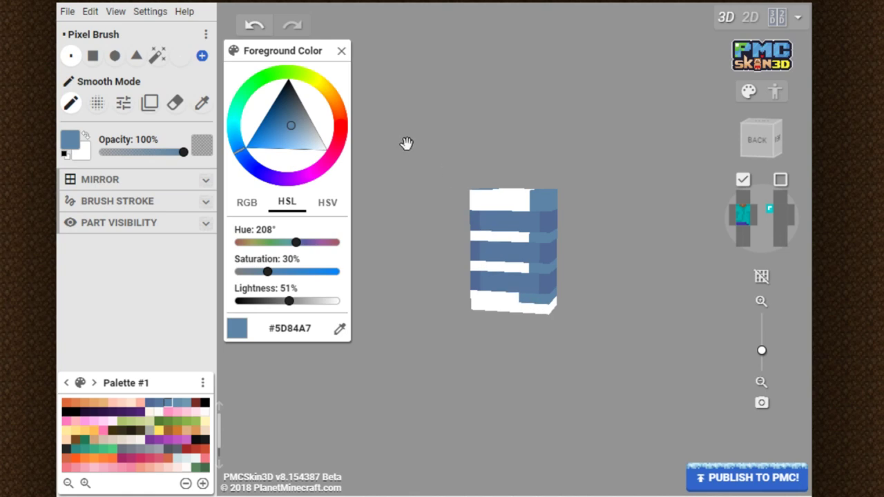
click(252, 26)
mouse_move(476, 200)
mouse_down()
mouse_move(475, 289)
mouse_move(490, 298)
mouse_move(470, 326)
mouse_up()
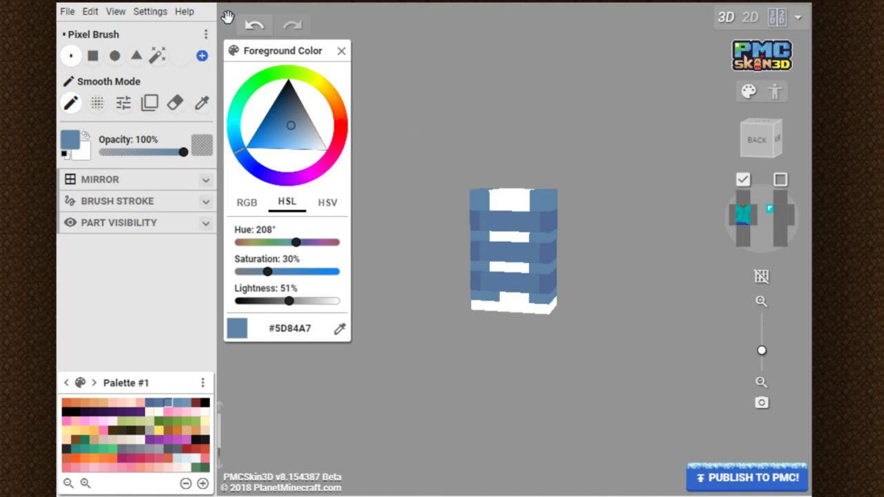
click(254, 25)
click(482, 297)
- Fill the centres of the gaps on the torso's front in #678FAC, leaving the neckline row white
mouse_move(482, 297)
right_down()
mouse_move(533, 336)
mouse_move(477, 339)
mouse_move(505, 369)
mouse_move(505, 351)
right_up()
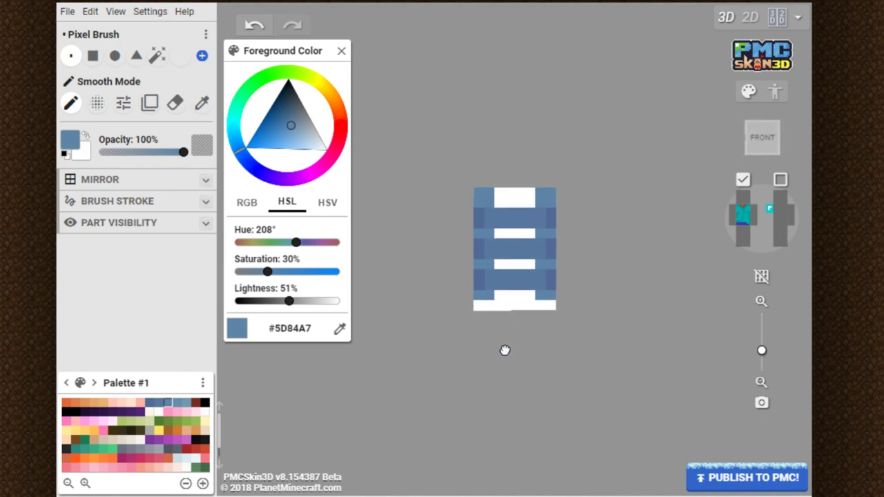
click(178, 405)
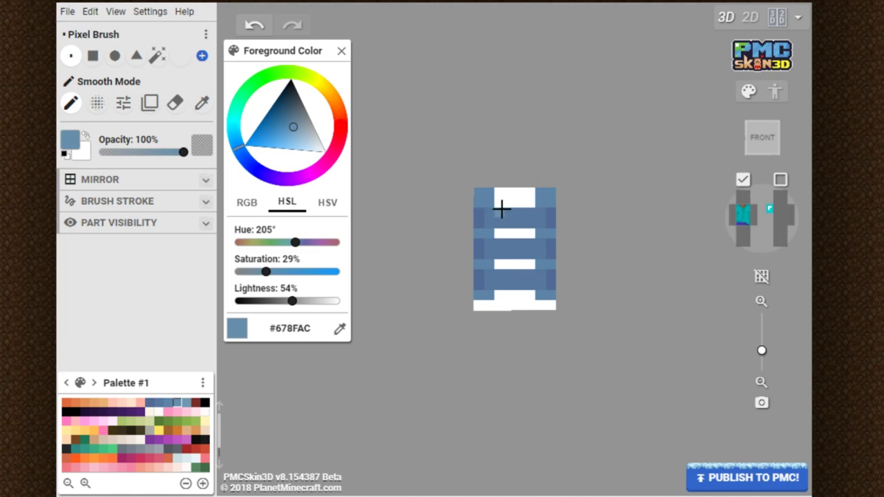
mouse_move(502, 199)
mouse_down()
mouse_move(531, 201)
mouse_move(501, 232)
mouse_move(528, 233)
mouse_move(509, 263)
mouse_move(498, 263)
mouse_move(531, 264)
mouse_up()
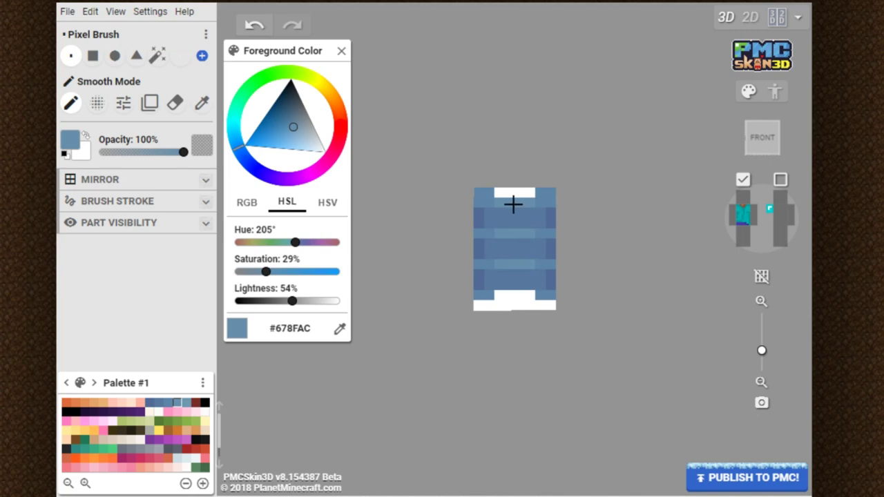
drag(497, 296, 528, 295)
click(253, 26)
- Fill the centres of the gaps on the torso's back in #678FAC, including the rows up to the neck
drag(390, 317, 513, 355)
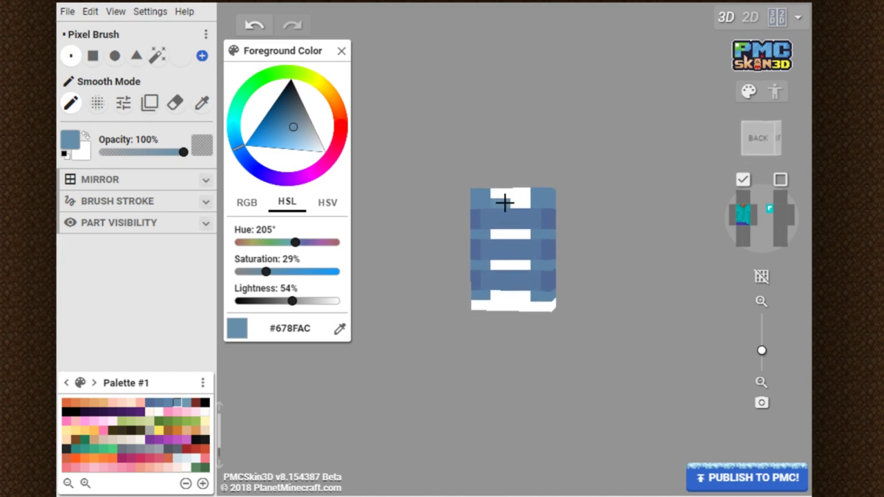
drag(518, 191, 497, 187)
drag(560, 208, 574, 235)
mouse_move(515, 228)
mouse_down()
mouse_move(499, 214)
mouse_move(515, 223)
mouse_up()
mouse_move(644, 345)
mouse_down()
mouse_move(642, 253)
mouse_move(654, 246)
mouse_up()
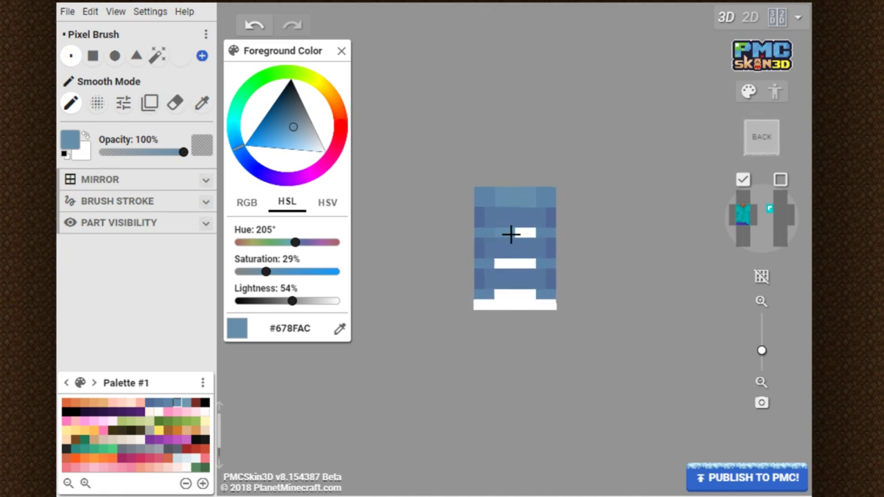
mouse_move(499, 261)
mouse_down()
mouse_move(533, 261)
mouse_move(502, 293)
mouse_move(529, 295)
mouse_move(500, 355)
mouse_move(689, 360)
mouse_move(545, 336)
mouse_up()
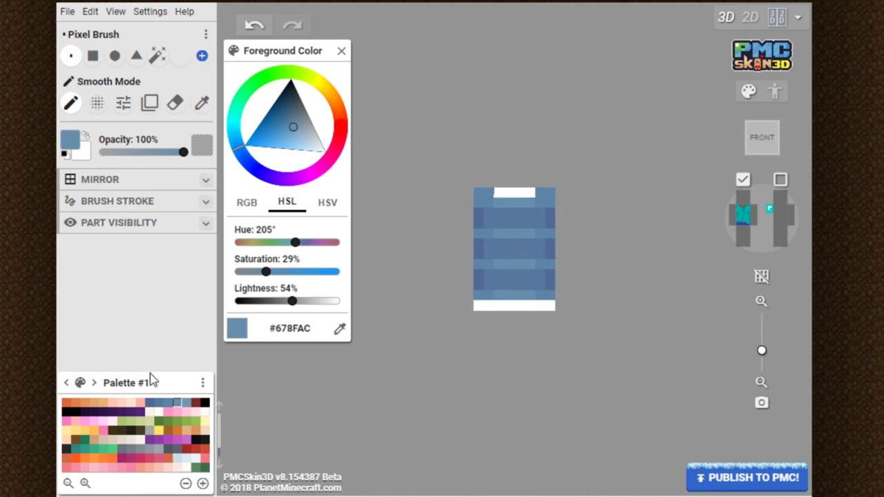
- Paint the raised outer-layer bands in #5D84A7 across the torso's left and right faces and at their ends on the front and back
click(167, 402)
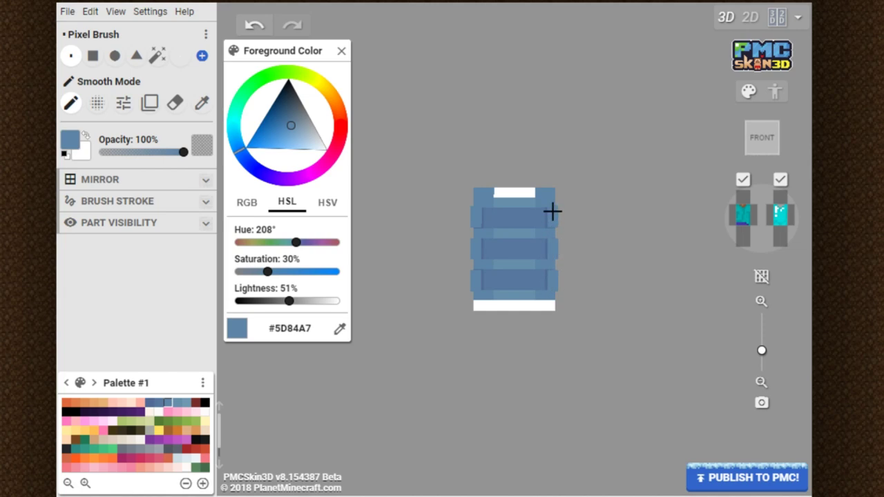
mouse_move(718, 198)
mouse_down()
mouse_move(569, 233)
mouse_move(527, 227)
mouse_move(578, 219)
mouse_move(529, 253)
mouse_move(588, 259)
mouse_up()
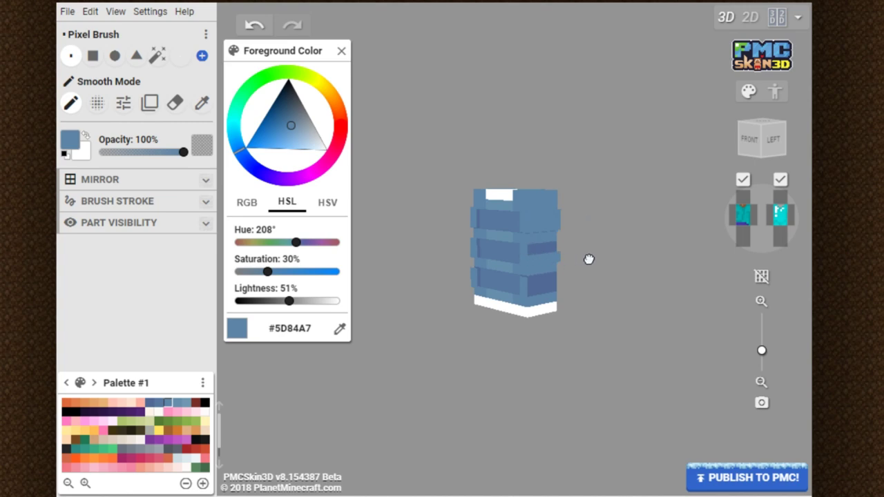
drag(531, 255, 583, 244)
mouse_move(534, 287)
mouse_down()
mouse_move(573, 282)
mouse_move(529, 288)
mouse_move(573, 274)
mouse_up()
mouse_move(726, 310)
mouse_down()
mouse_move(512, 333)
mouse_move(460, 325)
mouse_up()
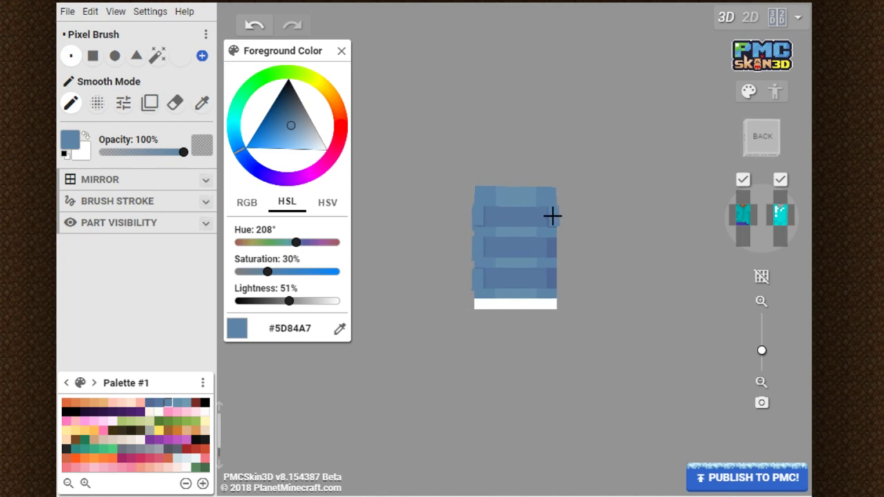
mouse_move(634, 272)
mouse_down()
mouse_move(518, 211)
mouse_move(529, 255)
mouse_move(511, 244)
mouse_move(549, 249)
mouse_up()
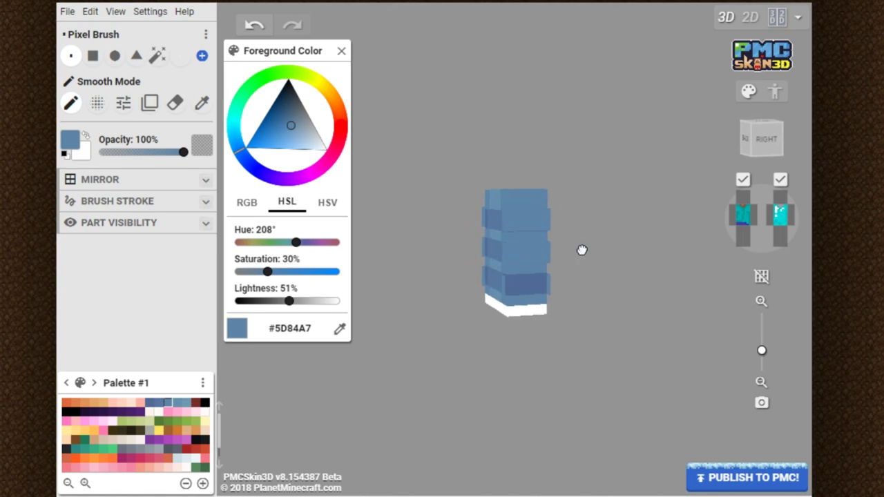
mouse_move(511, 290)
mouse_down()
mouse_move(556, 293)
mouse_move(569, 282)
mouse_move(488, 330)
mouse_move(414, 329)
mouse_up()
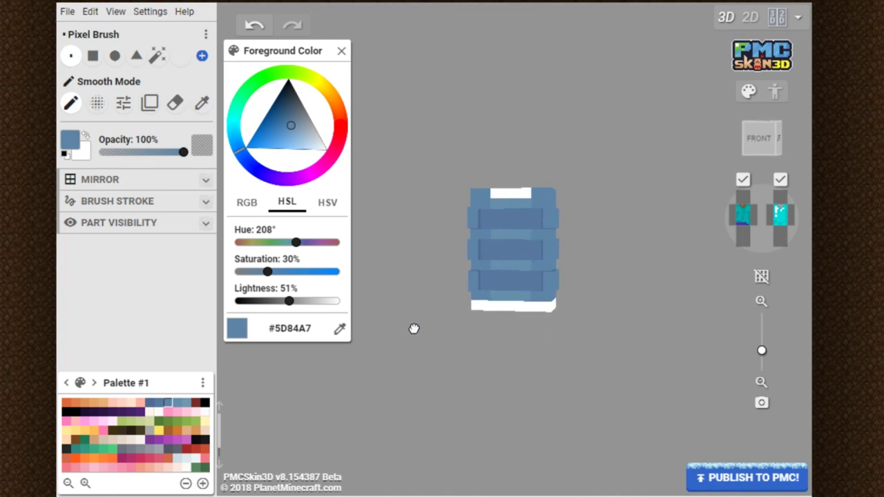
- Fill the centres of the torso's raised outer-layer bands in #678FAC on the front and back
click(178, 403)
mouse_move(486, 217)
mouse_down()
mouse_move(537, 221)
mouse_move(517, 222)
mouse_move(483, 250)
mouse_move(537, 250)
mouse_move(489, 256)
mouse_move(486, 291)
mouse_move(489, 278)
mouse_move(535, 276)
mouse_move(498, 286)
mouse_up()
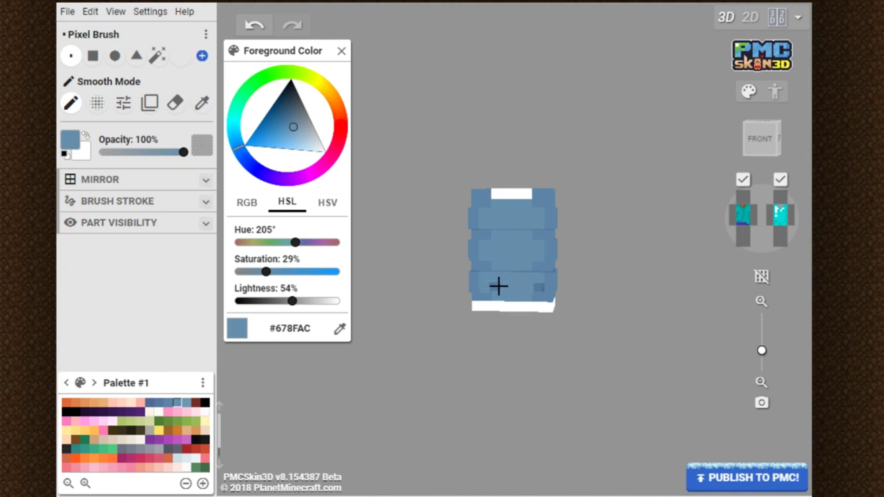
drag(690, 325, 580, 365)
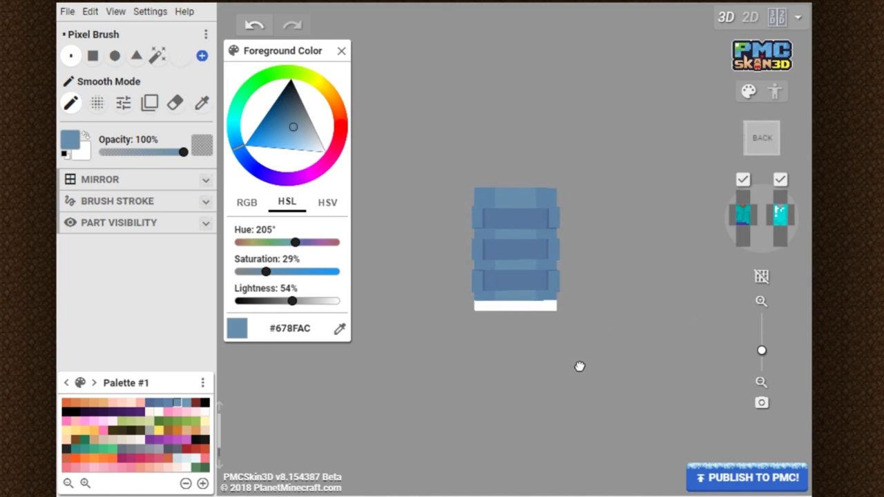
mouse_move(488, 278)
mouse_down()
mouse_move(539, 282)
mouse_move(505, 278)
mouse_move(485, 251)
mouse_move(538, 253)
mouse_move(536, 245)
mouse_move(491, 246)
mouse_move(491, 222)
mouse_move(540, 223)
mouse_move(542, 215)
mouse_move(492, 215)
mouse_up()
mouse_move(669, 323)
mouse_down()
mouse_move(584, 357)
mouse_move(504, 353)
mouse_move(500, 336)
mouse_up()
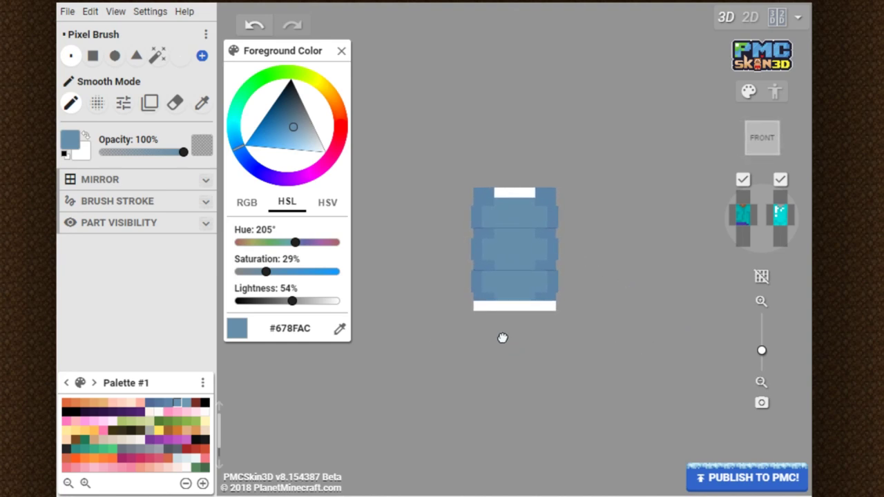
- Add small #6E98B0 highlights to the raised outer-layer bands on the torso's front and back
click(185, 403)
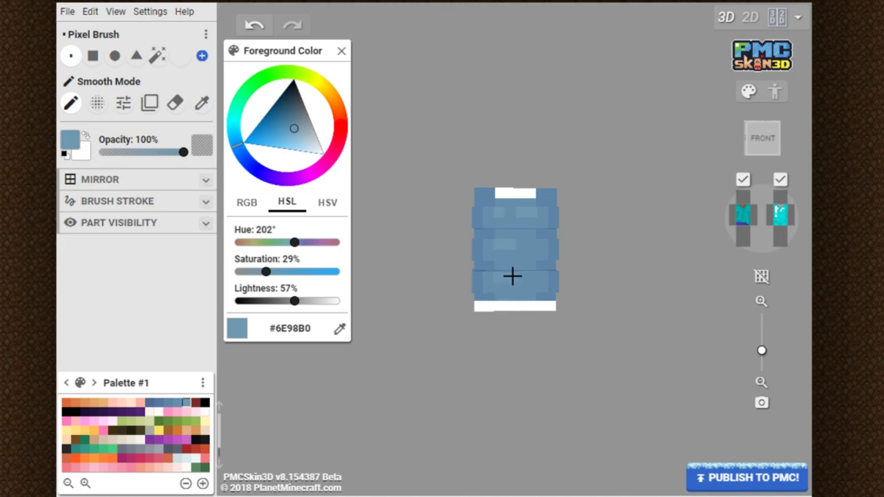
drag(681, 304, 449, 347)
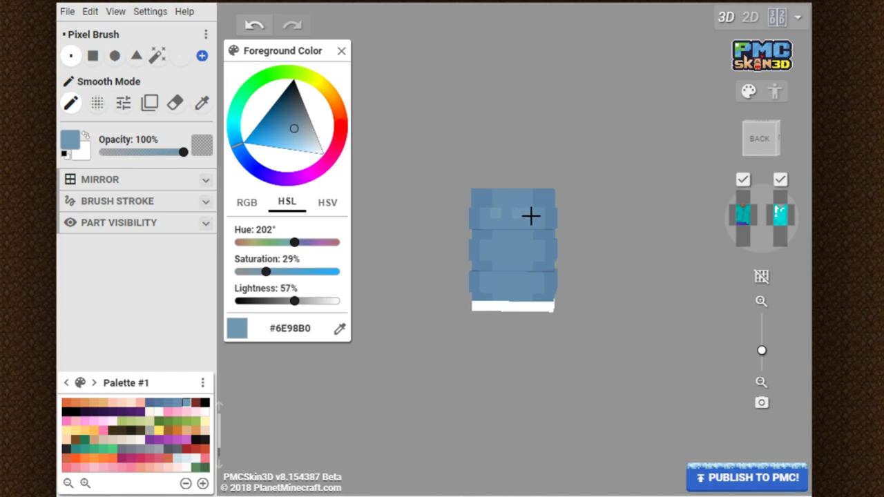
drag(522, 367, 556, 357)
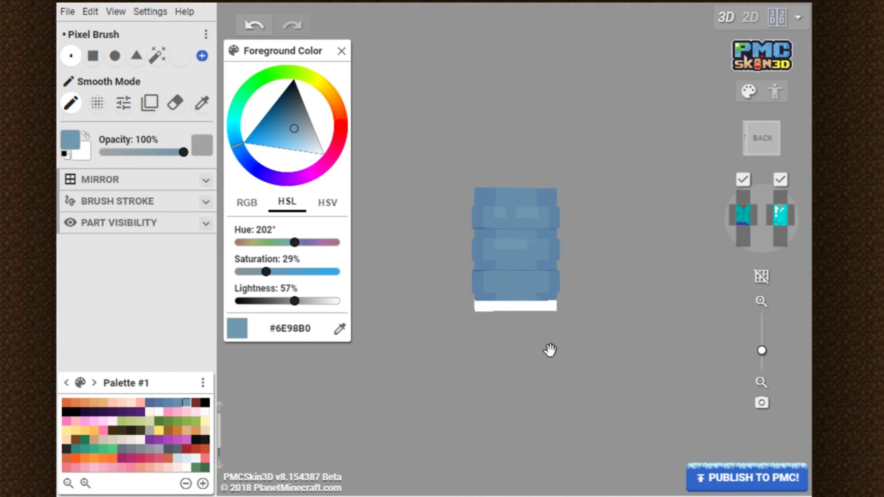
drag(574, 304, 507, 330)
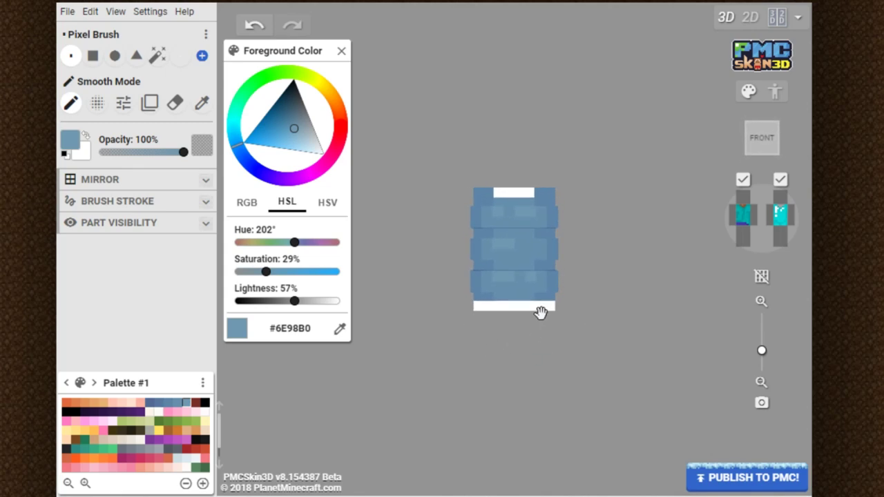
- Show both arms with their outer layer beside the torso and examine the jacket from all around
click(754, 216)
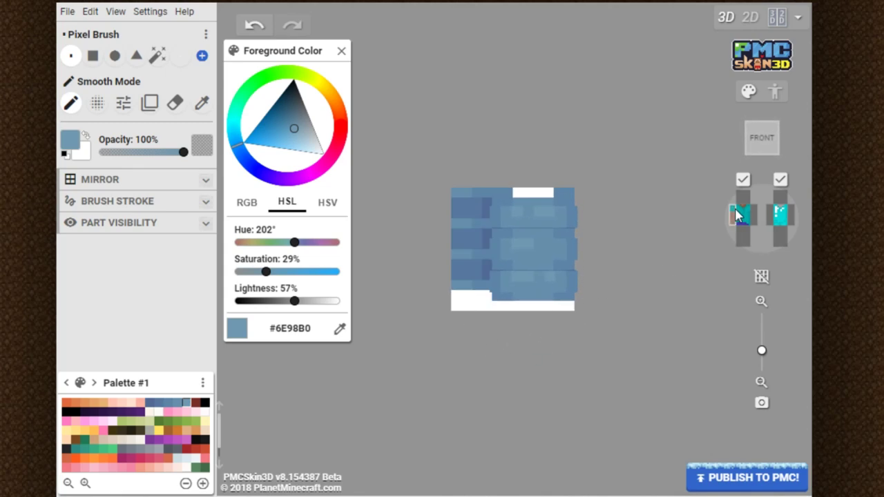
click(770, 216)
click(792, 211)
drag(698, 360, 592, 355)
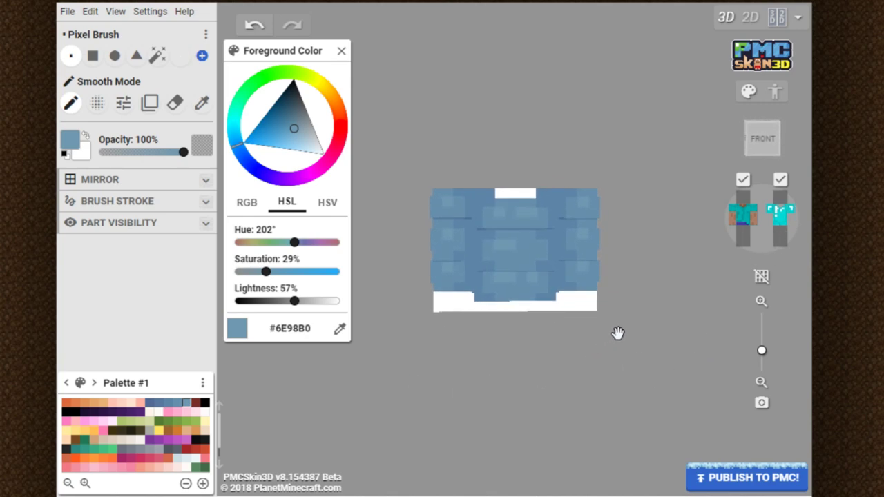
drag(668, 329, 483, 379)
- Isolate the torso's base layer and paint a one-pixel-wide #4B4F58 zipper column down its front, below the neckline
click(781, 181)
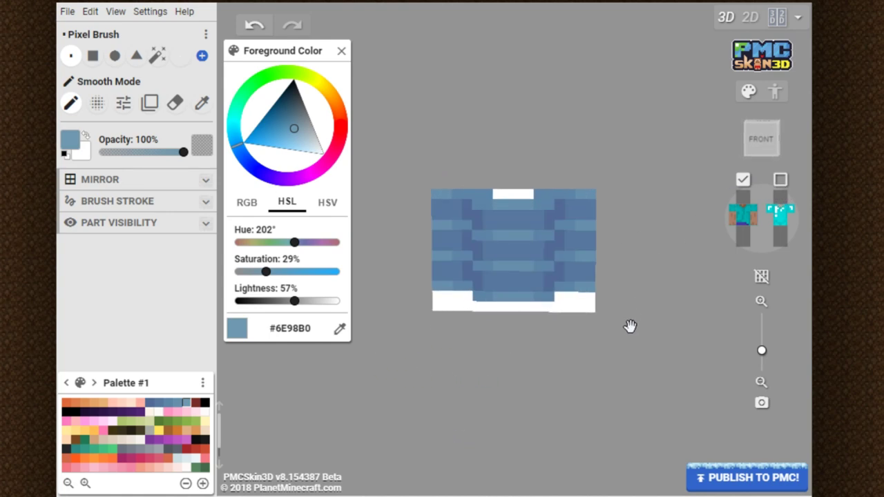
click(734, 220)
click(753, 221)
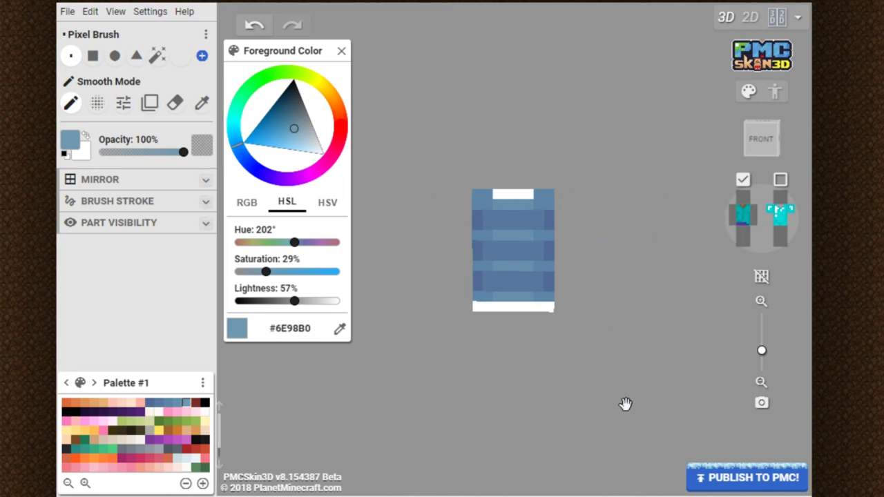
click(119, 450)
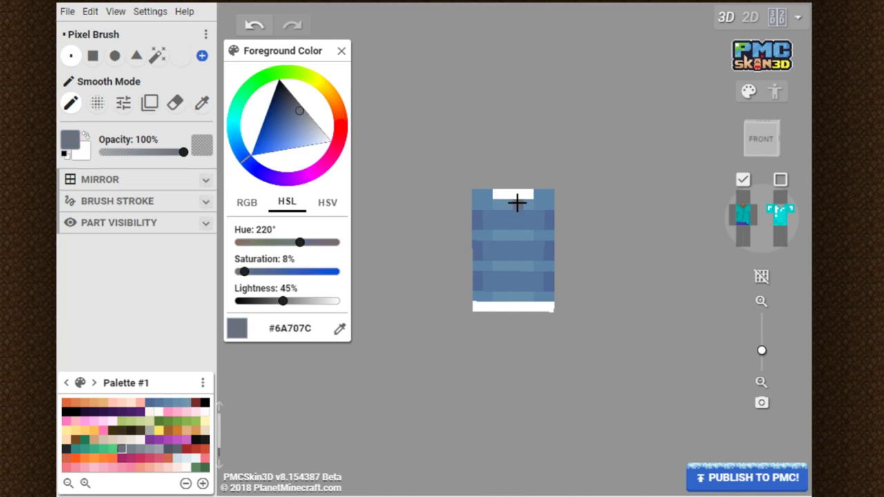
drag(284, 302, 270, 306)
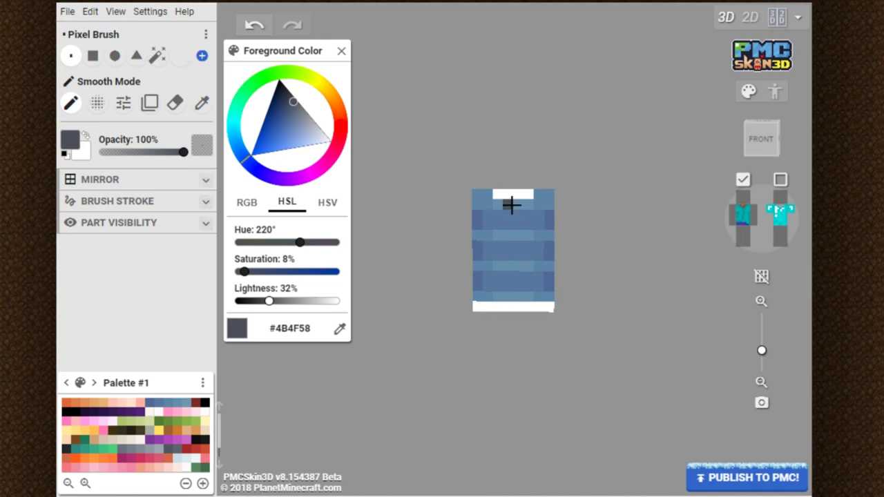
drag(517, 207, 518, 253)
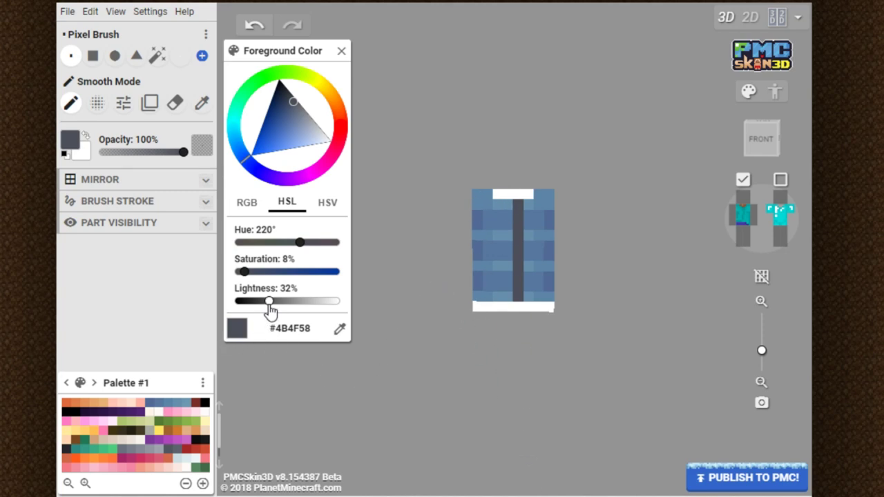
- Repaint the zipper column in #575C66 and shade it with alternating grey pixels, raising the colour's lightness to 42% and 47%
scroll(269, 305, up, 5)
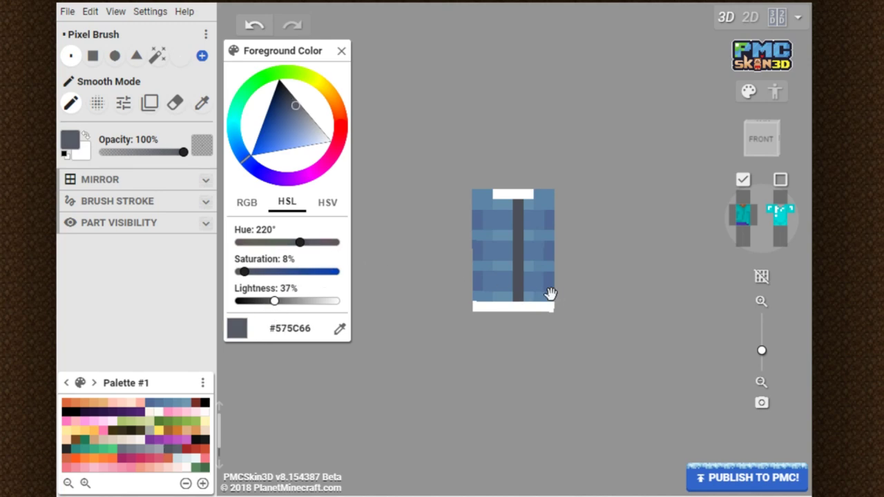
drag(520, 295, 519, 199)
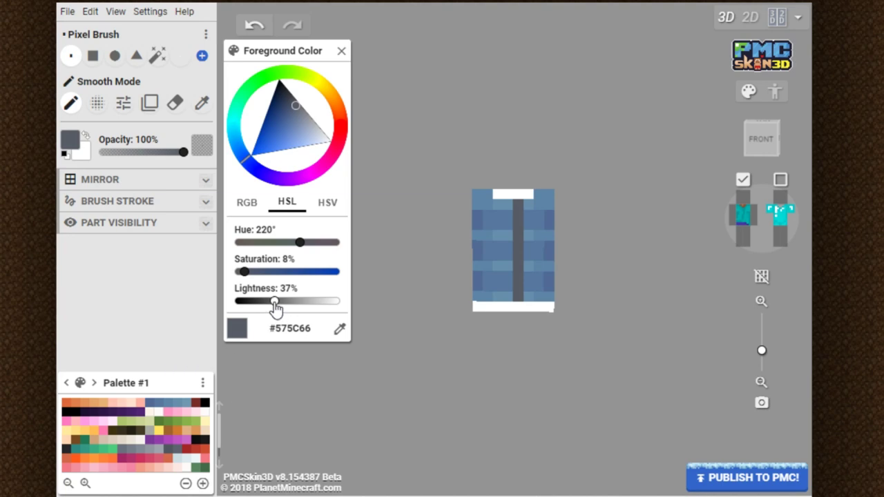
drag(274, 302, 276, 304)
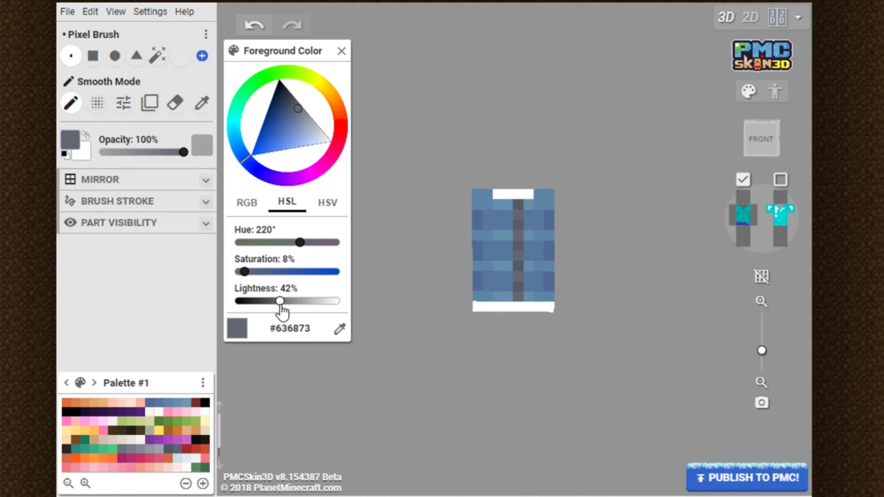
drag(280, 306, 284, 306)
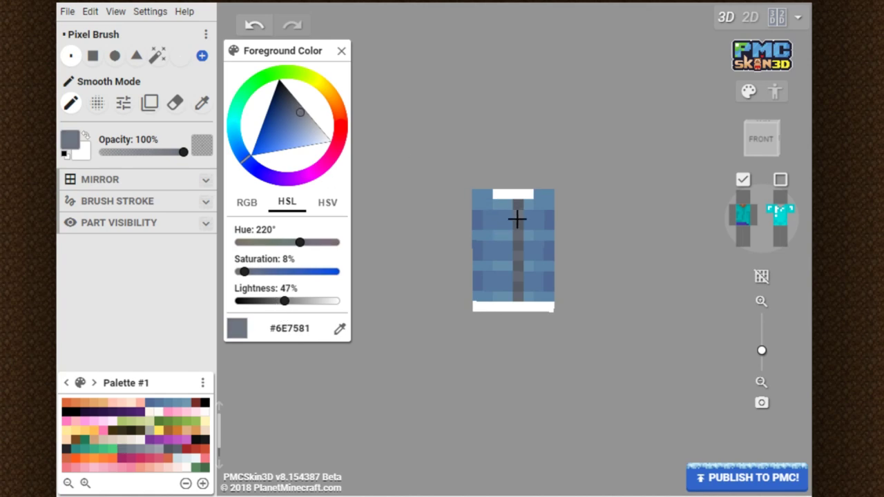
click(539, 225)
- Show the outer layer and erase its band pixels covering the zipper on the torso's front
click(781, 180)
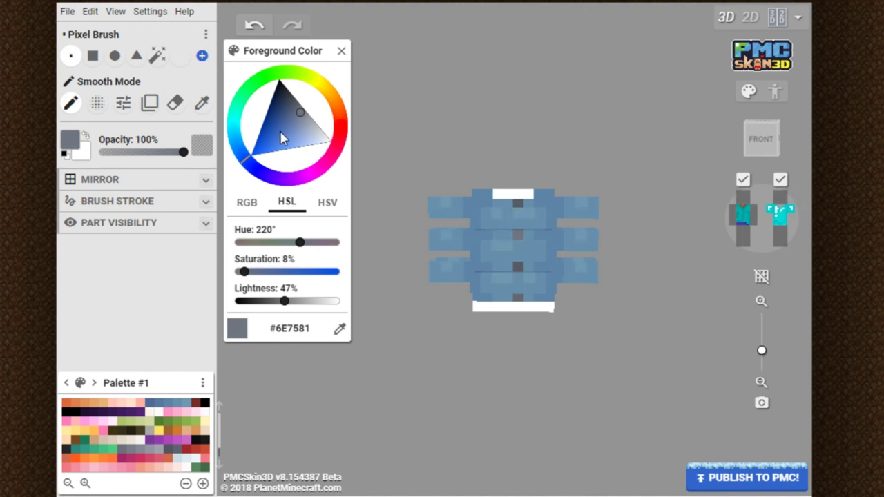
click(173, 104)
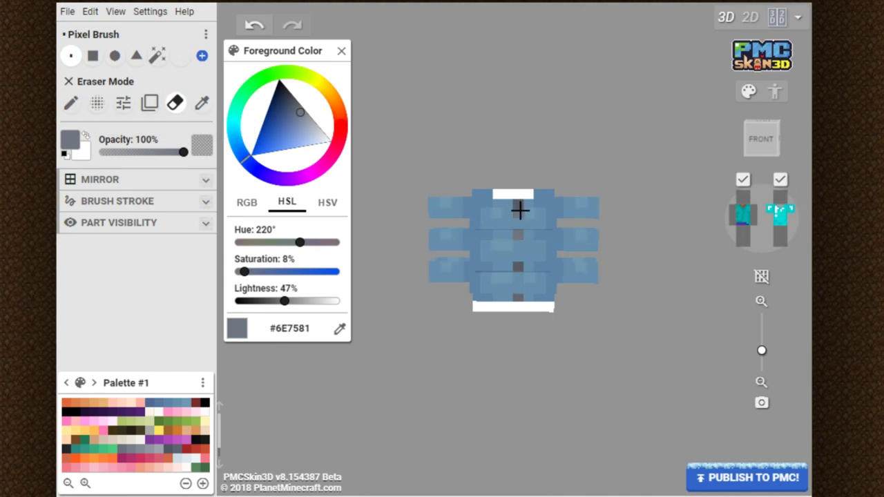
drag(517, 236, 521, 258)
mouse_move(570, 371)
mouse_down()
mouse_move(419, 381)
mouse_move(574, 365)
mouse_up()
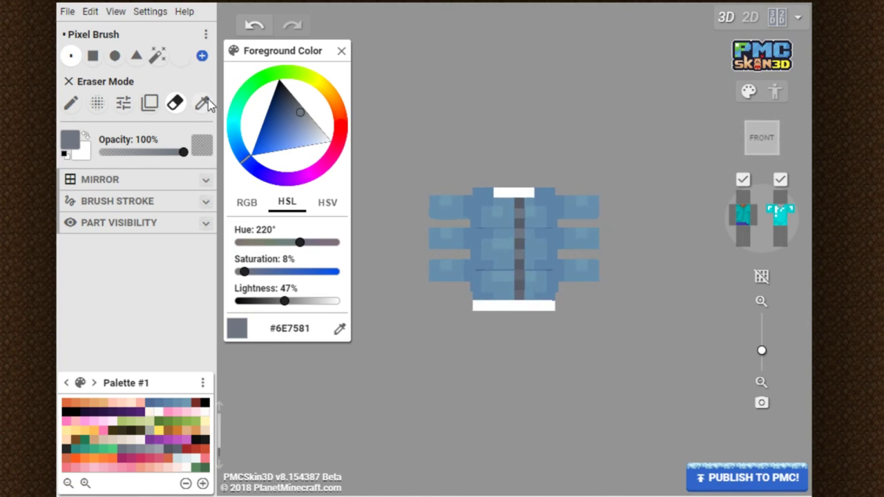
- Paint a raised #6E7581 pixel at the zipper's upper end on the torso's outer layer
click(202, 103)
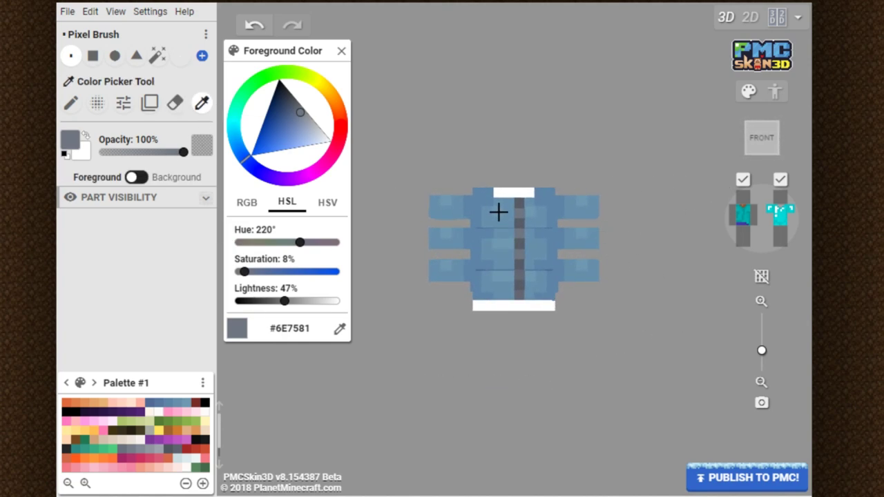
click(71, 103)
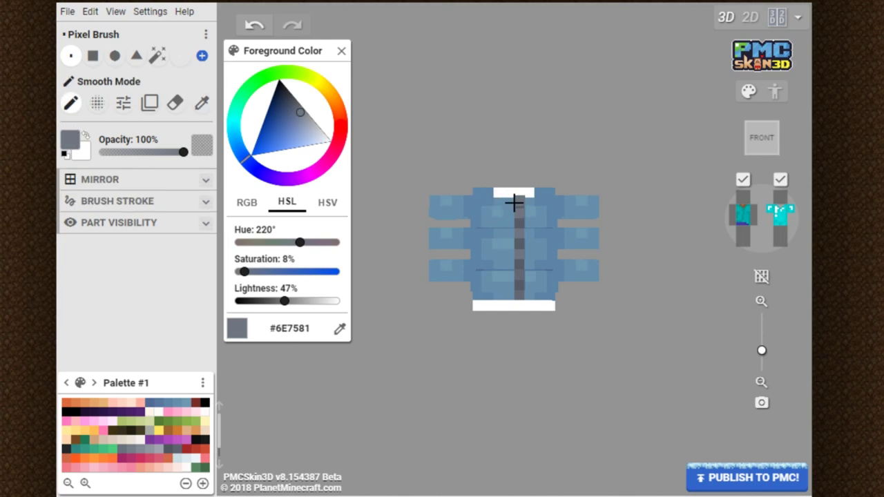
drag(608, 318, 623, 384)
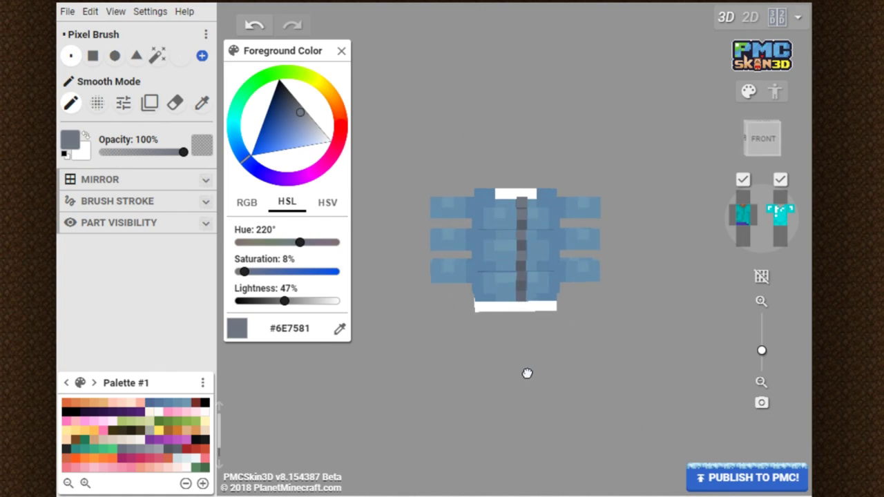
drag(527, 373, 536, 364)
mouse_move(671, 317)
mouse_down()
mouse_move(408, 335)
mouse_move(624, 331)
mouse_move(661, 311)
mouse_up()
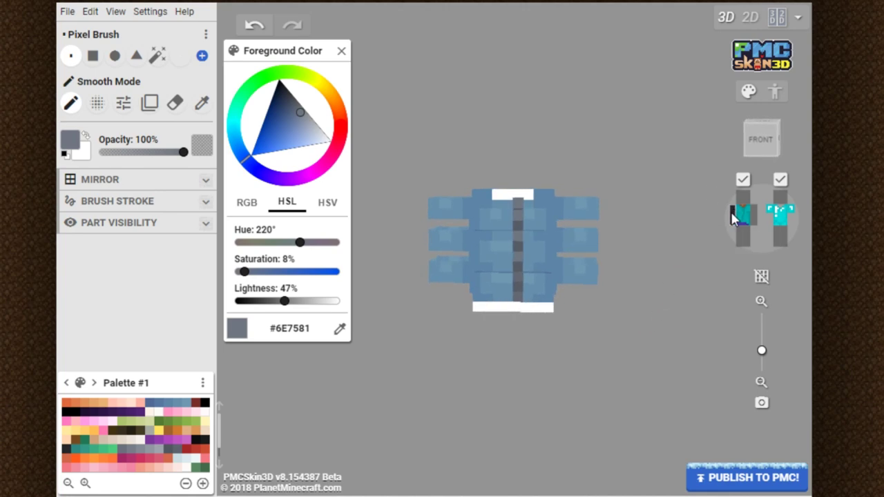
- Show the head and arms, hide the outer layer, and paint #516A95 pixels at both lower edges of the head's back
drag(622, 360, 696, 323)
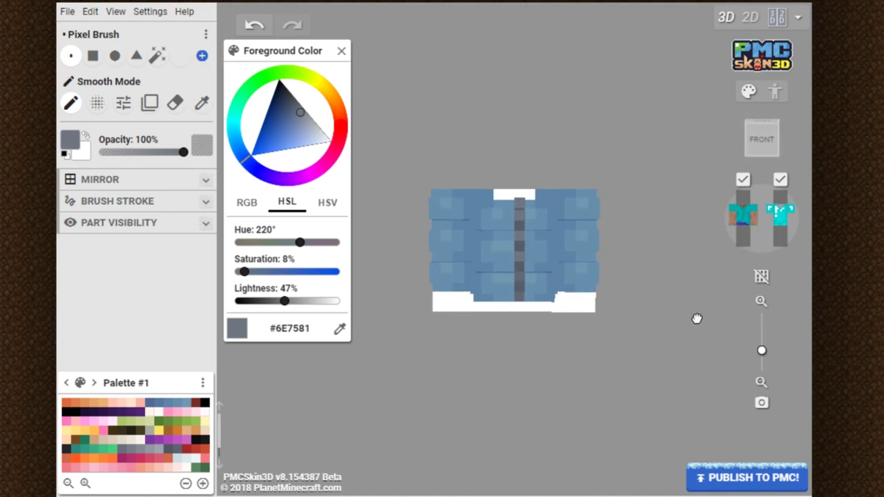
click(751, 201)
drag(622, 391, 480, 392)
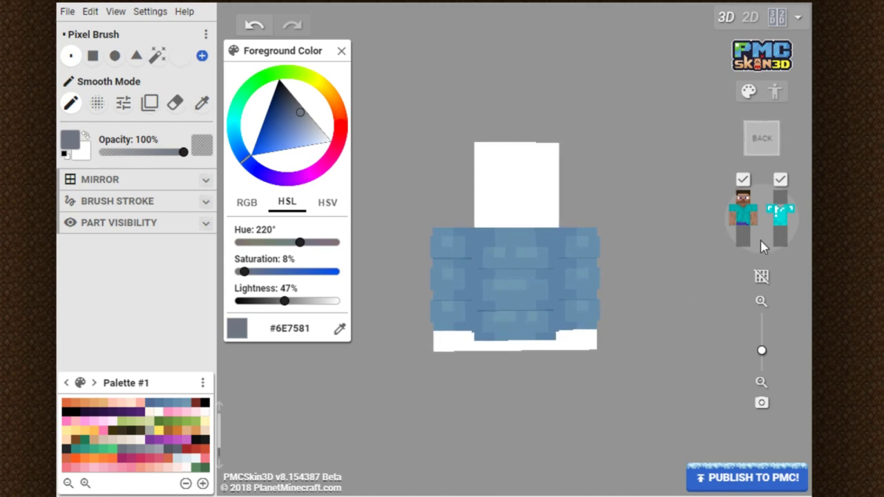
click(780, 180)
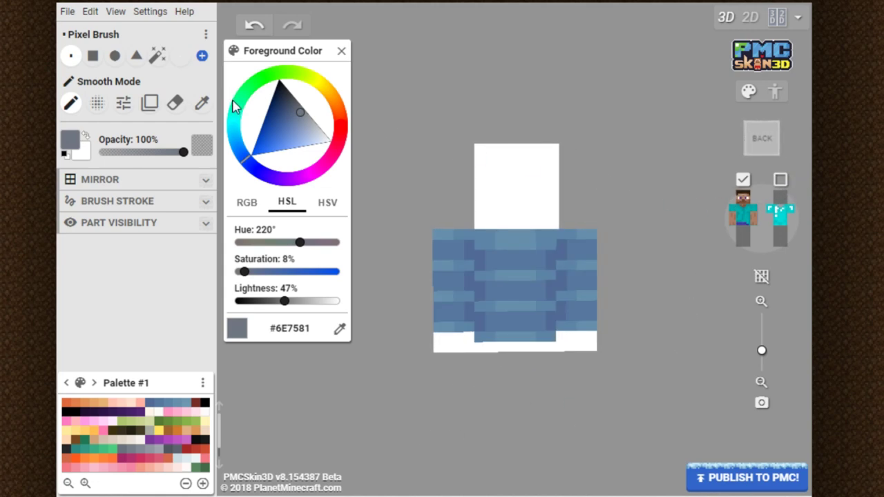
click(151, 407)
click(477, 214)
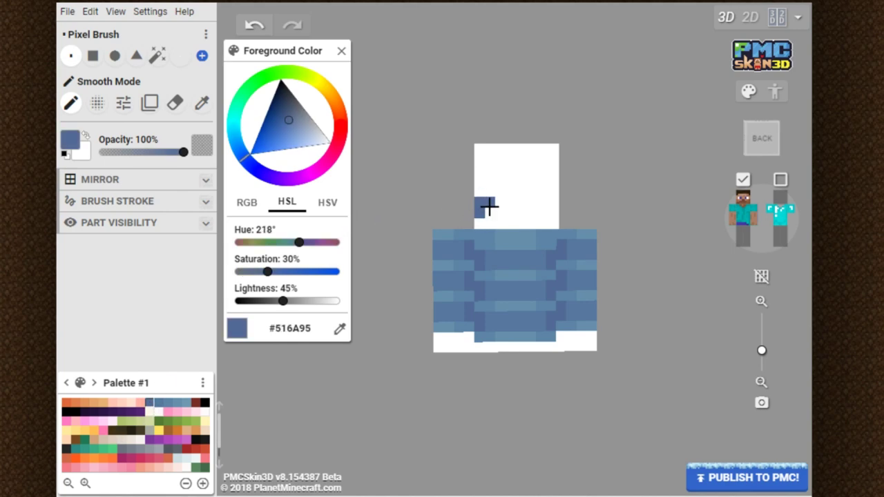
click(543, 223)
key(ctrl+z)
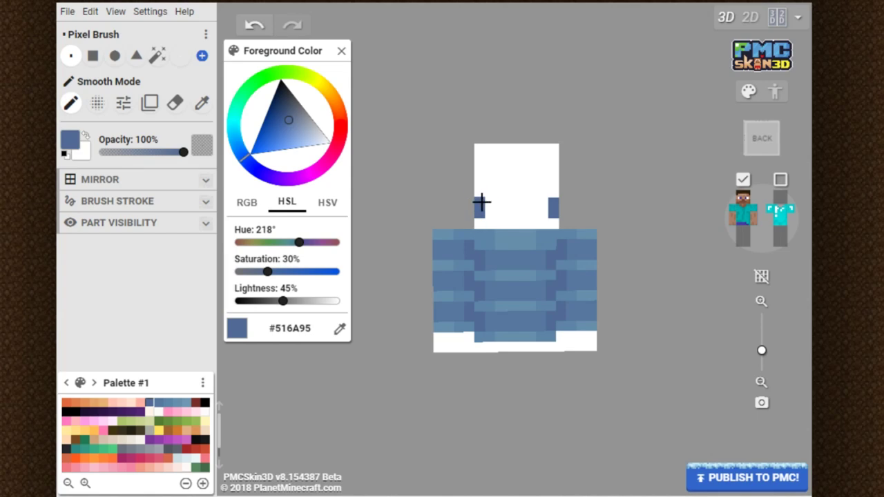
- Isolate the head's base layer and continue the #516A95 edge pixels onto the lower rear of both sides and the underside
click(743, 220)
click(746, 235)
click(740, 234)
mouse_move(662, 299)
mouse_down()
mouse_move(501, 330)
mouse_move(472, 302)
mouse_up()
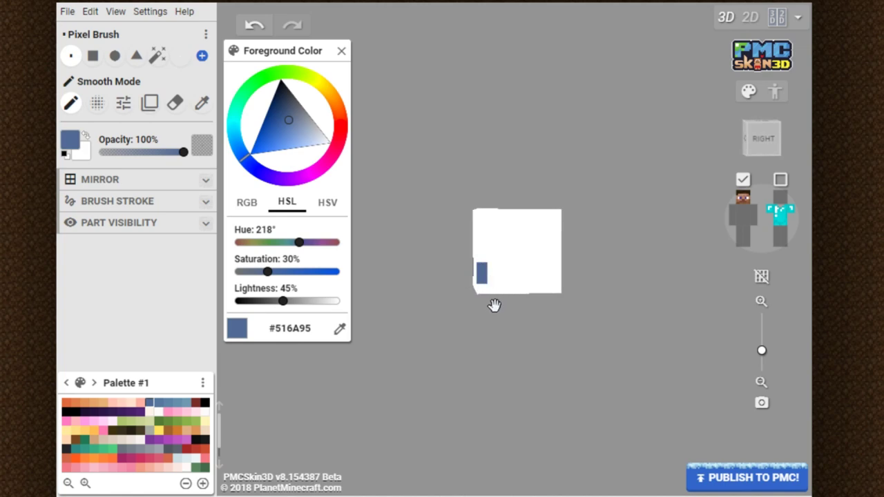
drag(496, 326, 479, 311)
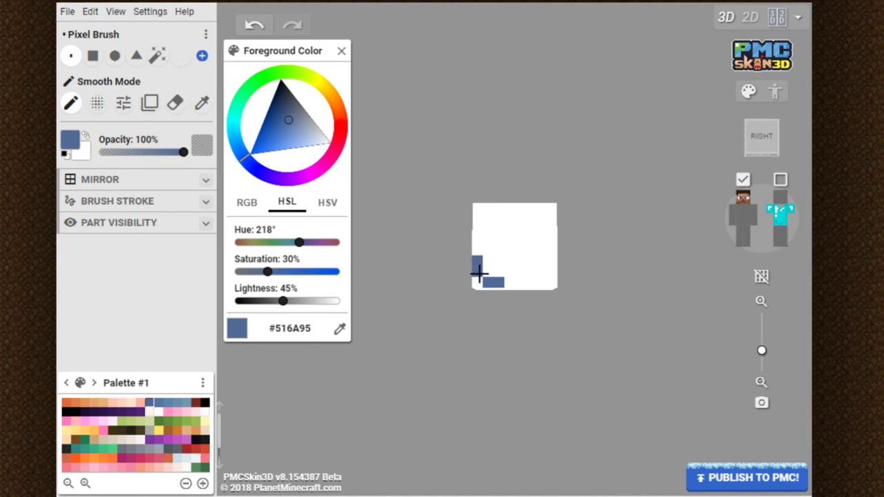
drag(460, 310, 529, 269)
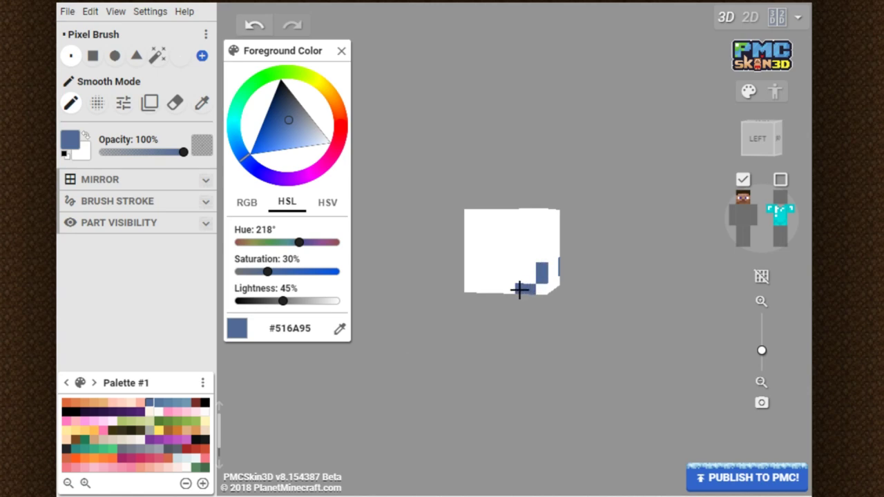
drag(495, 362, 536, 235)
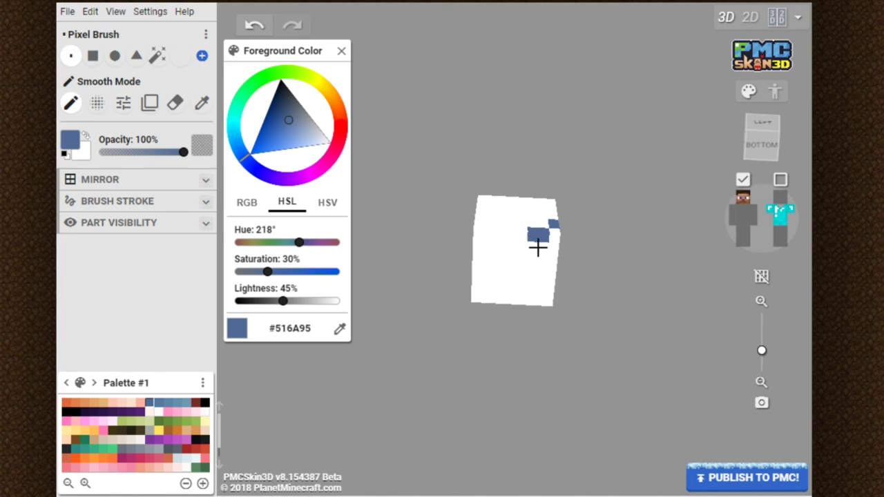
drag(533, 301, 553, 386)
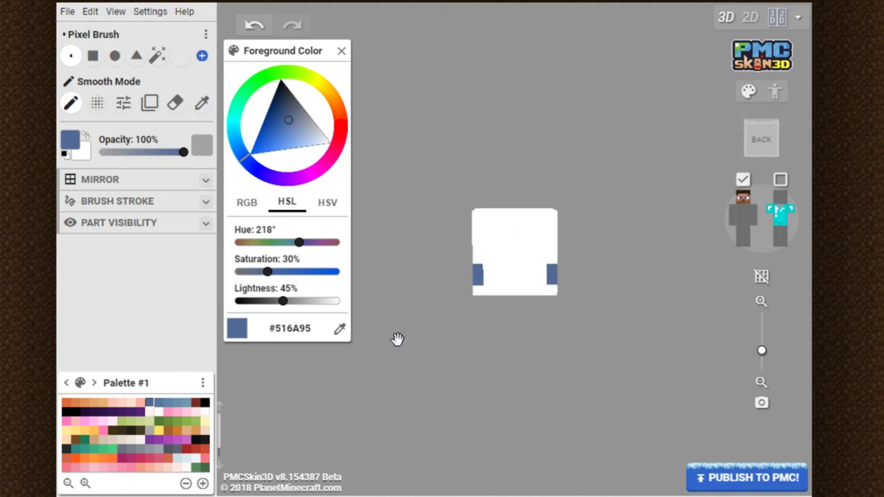
- Fill the band between the dark edge pixels on the head's back, sides and underside with #56779F
click(158, 404)
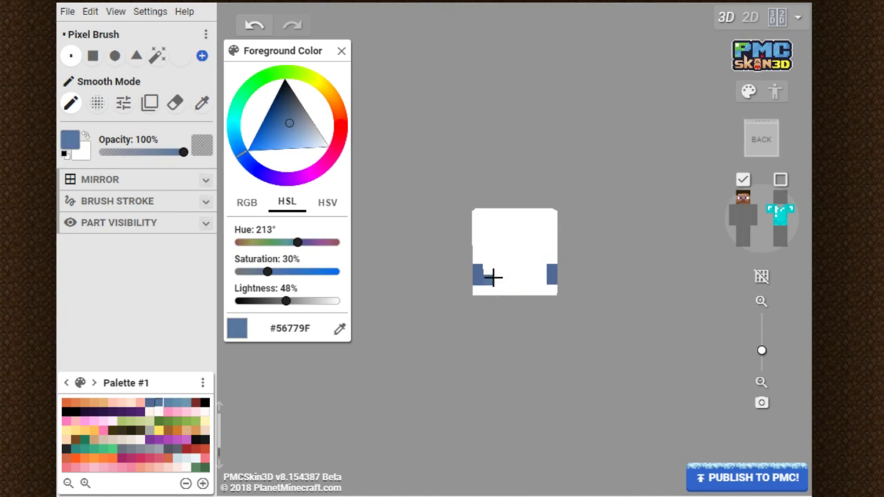
mouse_move(493, 266)
mouse_down()
mouse_move(540, 275)
mouse_move(500, 278)
mouse_up()
mouse_move(466, 373)
mouse_down()
mouse_move(465, 241)
mouse_move(575, 242)
mouse_up()
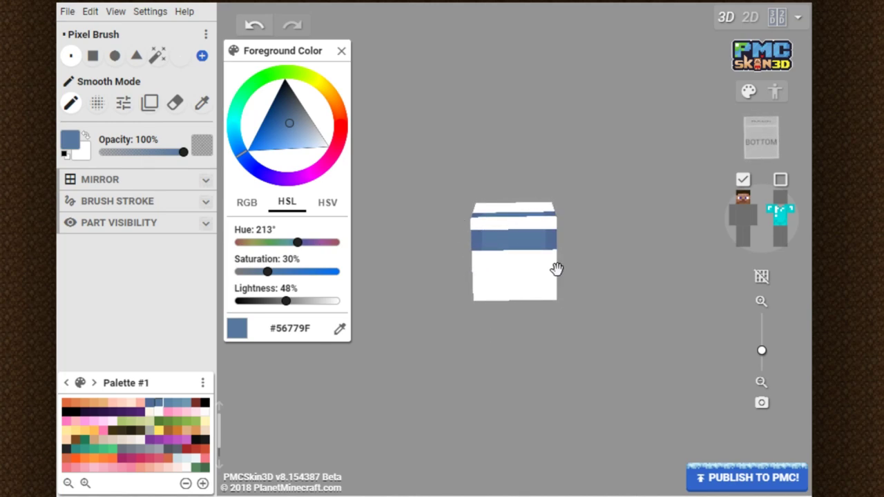
mouse_move(593, 192)
mouse_down()
mouse_move(555, 358)
mouse_move(481, 338)
mouse_up()
drag(476, 299, 482, 276)
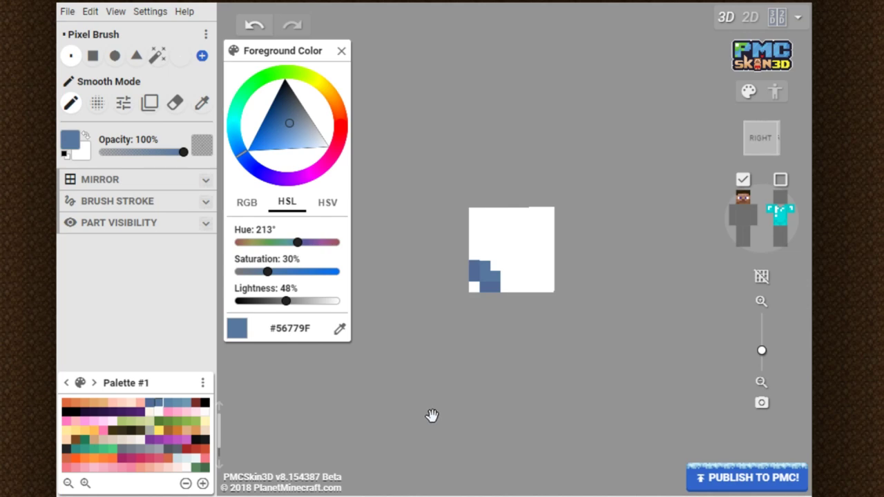
mouse_move(442, 389)
mouse_down()
mouse_move(411, 366)
mouse_move(474, 355)
mouse_move(529, 265)
mouse_move(529, 278)
mouse_up()
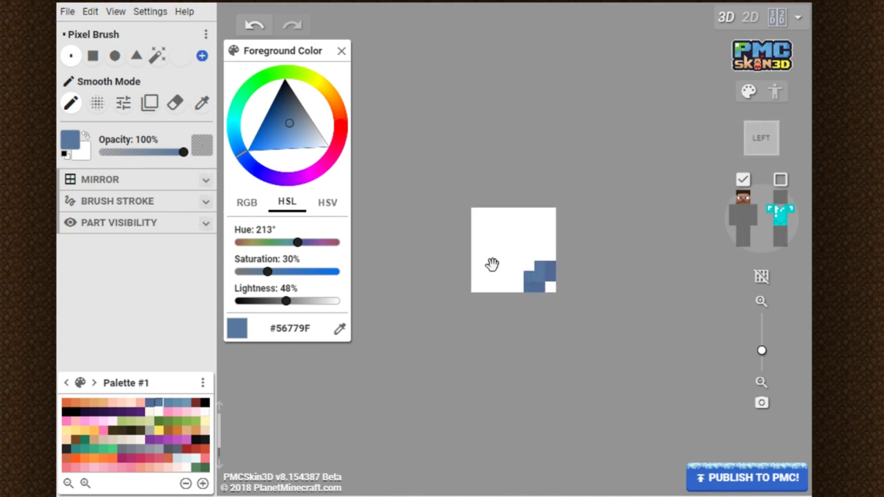
- Paint #5D84A7 pixels at the lower corners of the head's back, wrapping them onto the adjoining sides and underside
click(167, 407)
drag(623, 295, 488, 289)
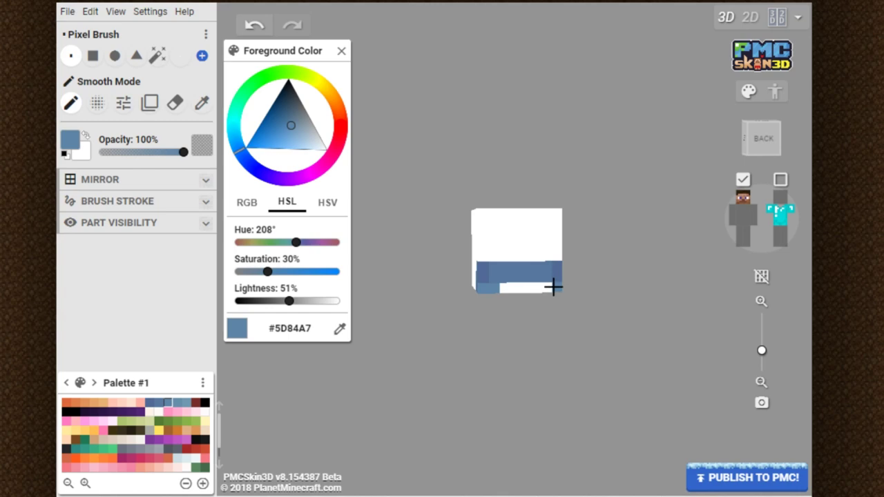
drag(612, 299, 479, 224)
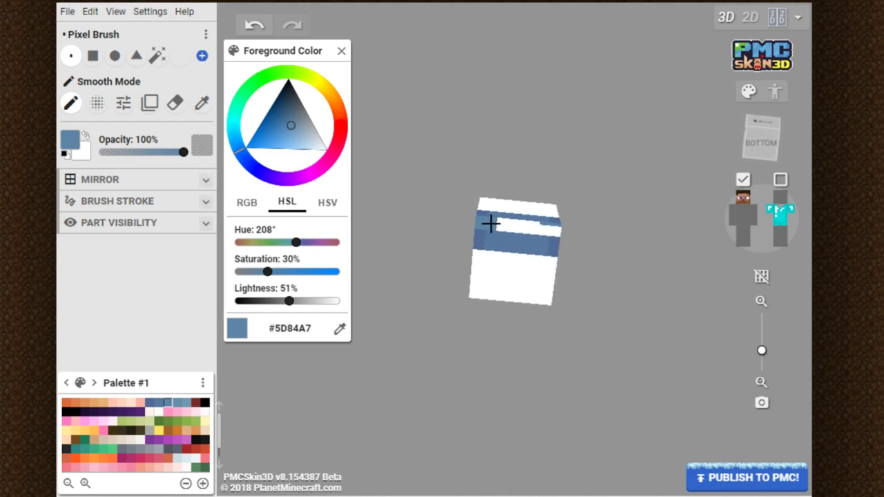
drag(580, 227, 612, 355)
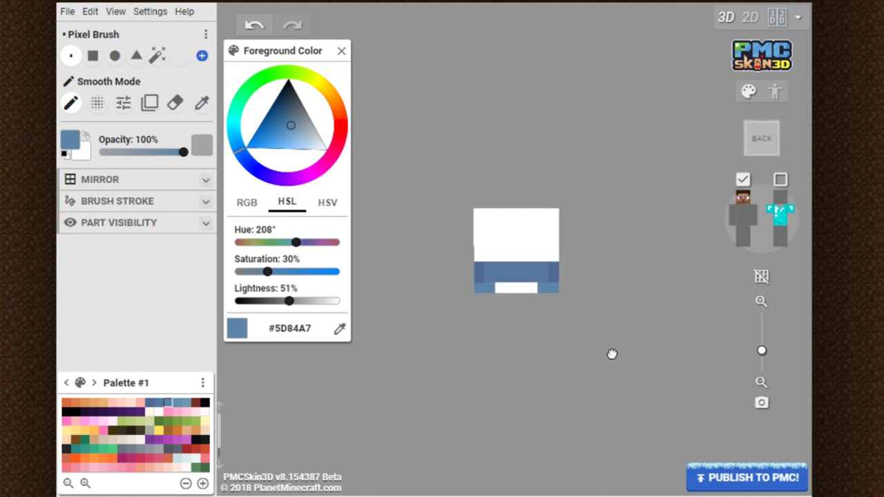
- Fill the middle of the bottom row on the head's back and the adjoining underside with #678FAC
click(177, 406)
drag(498, 292, 517, 288)
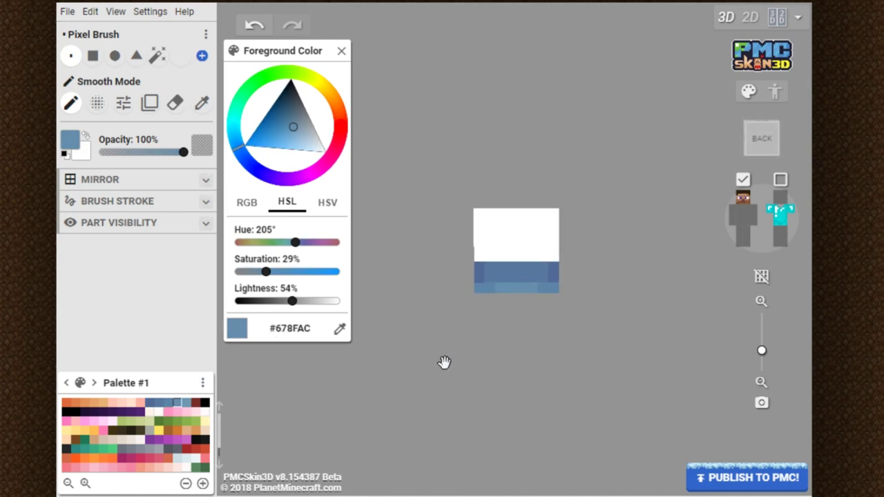
drag(444, 363, 498, 253)
drag(643, 207, 628, 300)
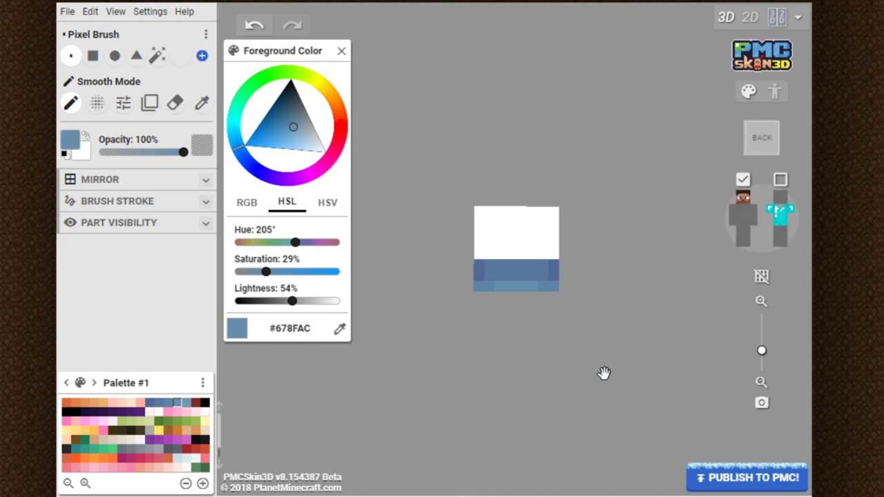
drag(673, 364, 470, 363)
drag(406, 392, 612, 367)
drag(608, 433, 612, 253)
drag(612, 174, 419, 338)
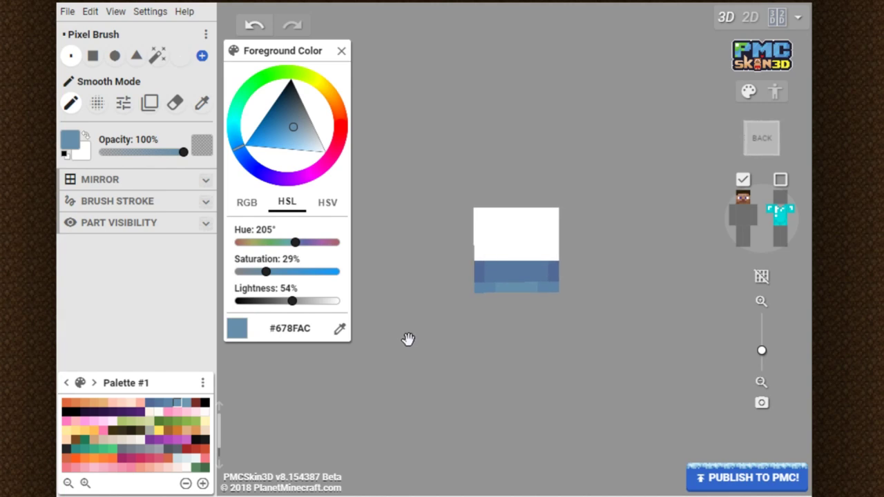
- Show only the head's outer layer over its base and paint a raised #5D84A7 edge at the lower back
click(173, 406)
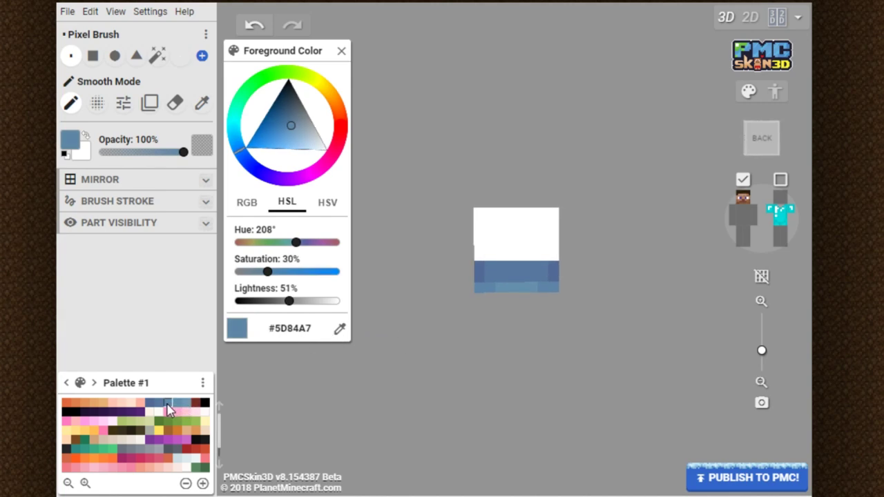
click(782, 181)
click(782, 217)
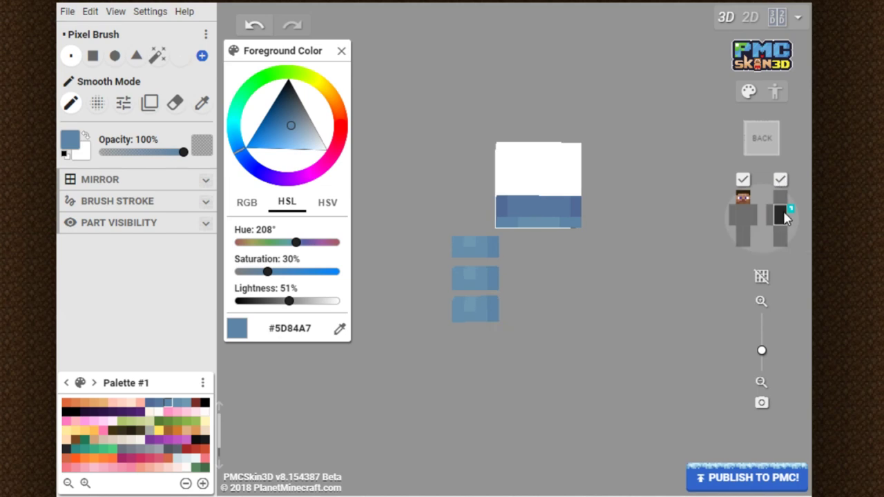
click(781, 217)
click(781, 196)
drag(482, 267, 479, 276)
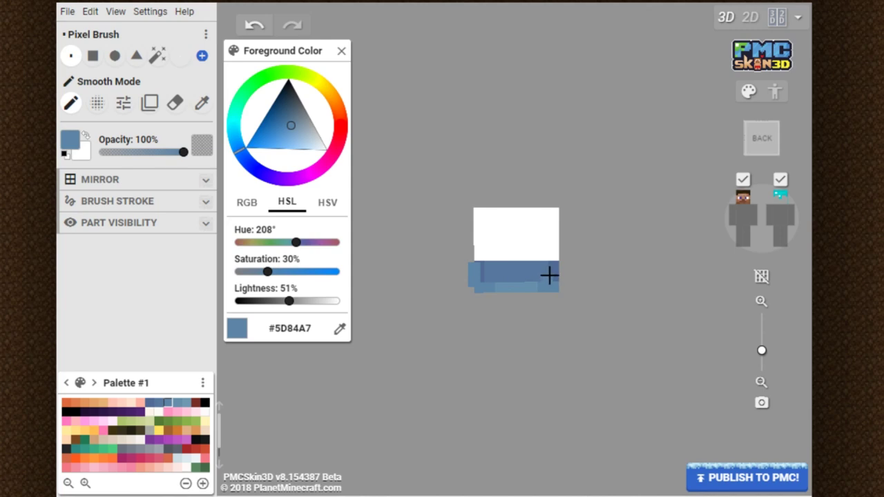
- Extend the raised #5D84A7 outline around the lower rear of the head's sides and underside
click(253, 29)
mouse_move(558, 266)
right_down()
mouse_move(529, 334)
mouse_move(485, 281)
right_up()
click(485, 282)
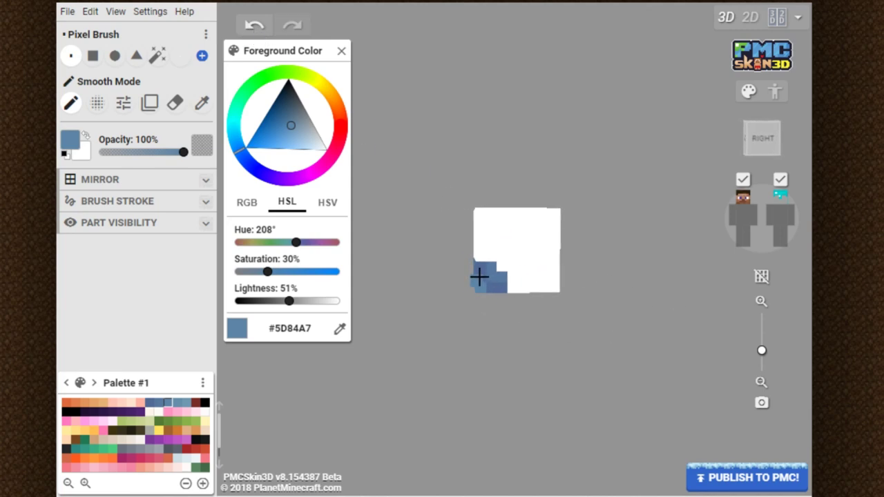
right_drag(493, 297, 545, 271)
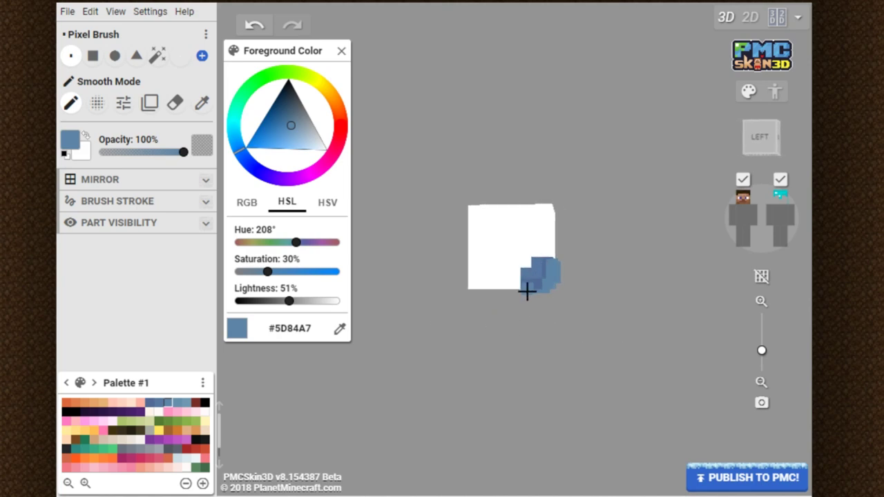
right_drag(513, 341, 531, 220)
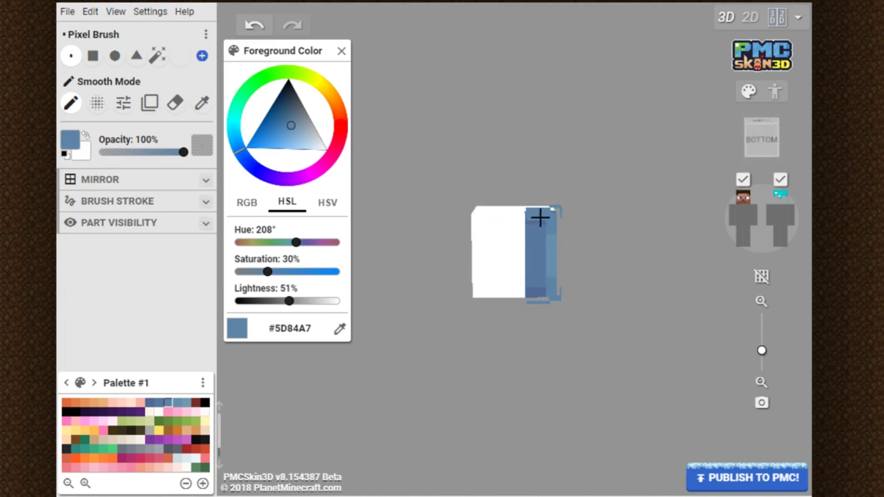
right_drag(638, 276, 564, 348)
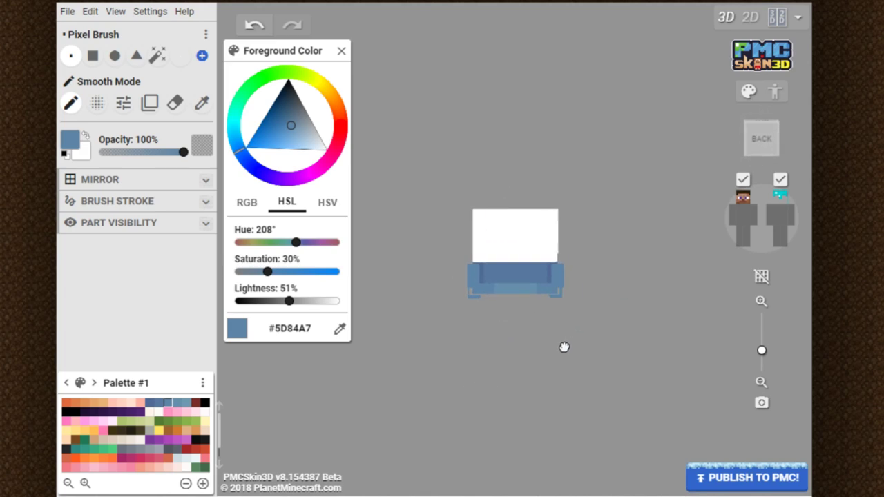
- Fill the raised band's interior with #678FAC across the head's back, both sides and the underside
click(176, 404)
drag(488, 271, 540, 270)
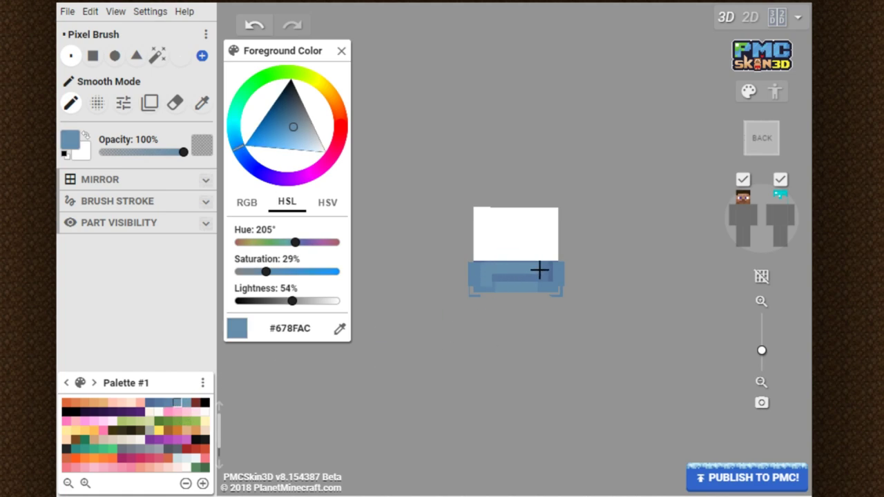
right_drag(407, 295, 540, 279)
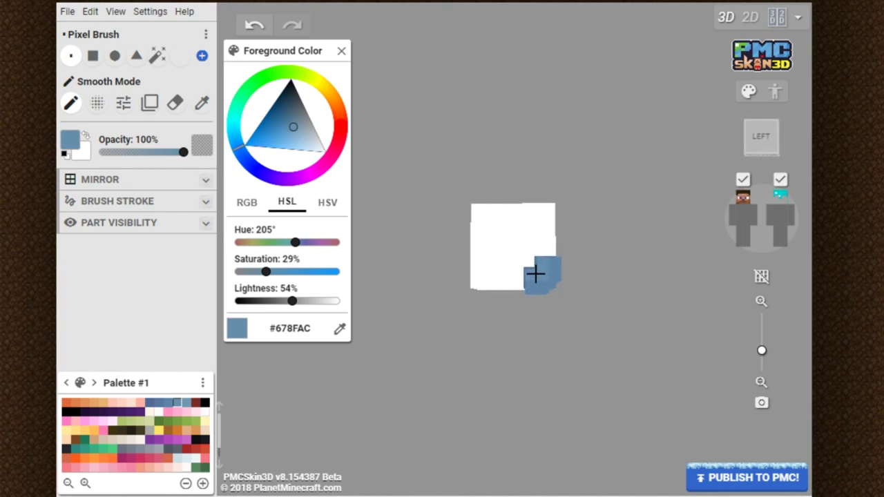
right_drag(658, 328, 651, 345)
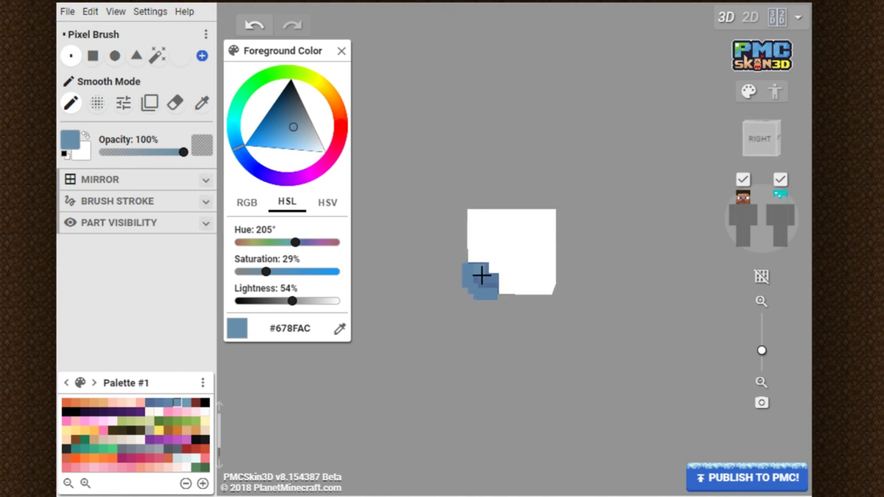
mouse_move(485, 280)
right_down()
mouse_move(467, 296)
mouse_move(477, 197)
right_up()
mouse_move(477, 198)
mouse_down()
mouse_move(483, 257)
mouse_move(498, 273)
mouse_move(491, 207)
mouse_up()
- Add #6E98B0 highlight pixels to the raised band on the head's back and show the torso's base layer again
click(186, 402)
right_drag(355, 319, 491, 369)
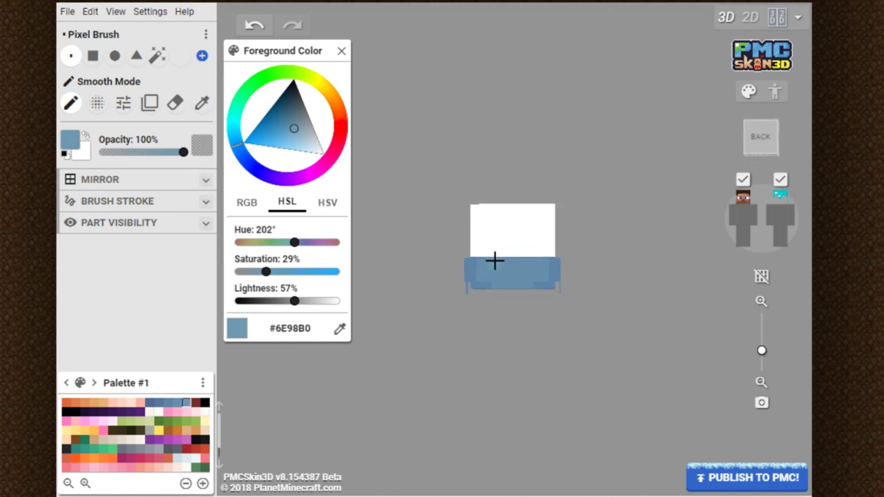
right_drag(708, 352, 518, 349)
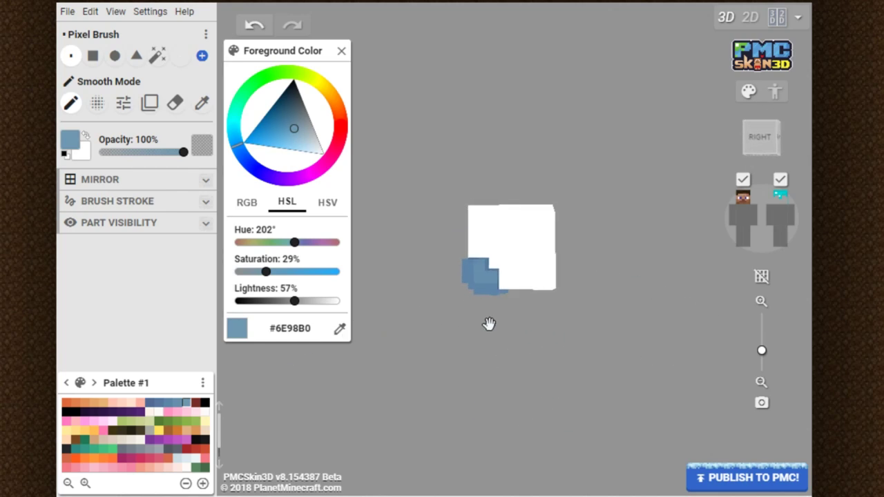
right_drag(466, 331, 498, 360)
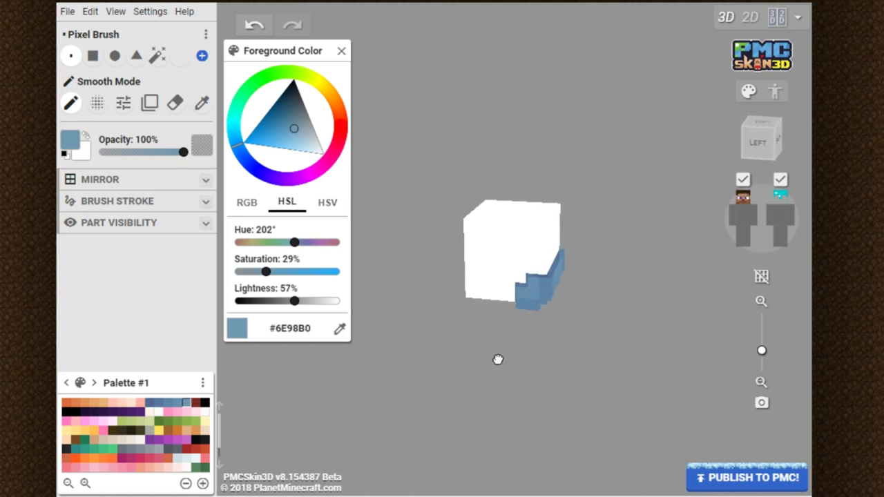
right_drag(564, 397, 481, 384)
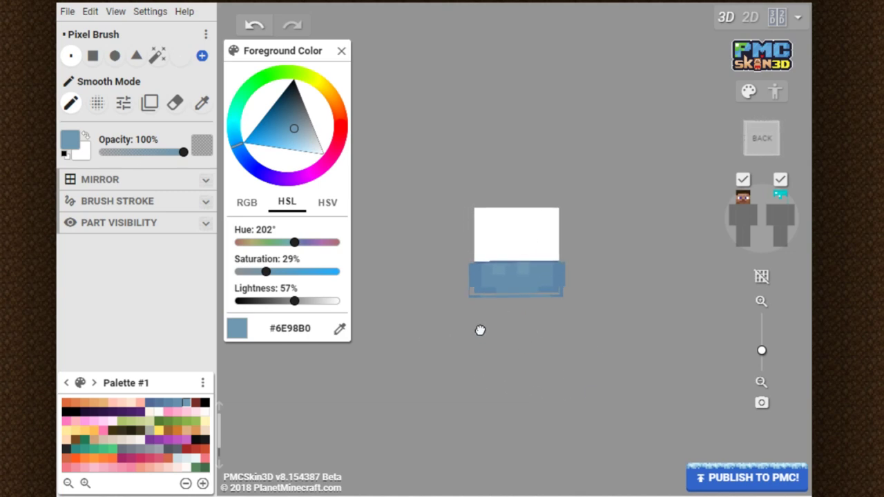
click(736, 220)
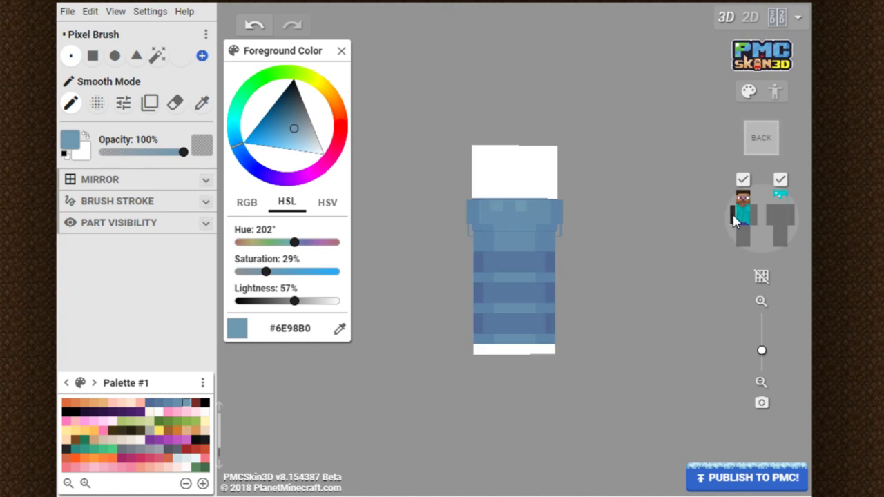
- Show both arms' base layers and the outer layers of the torso and arms, bringing the whole jacket into front view
click(735, 216)
click(753, 217)
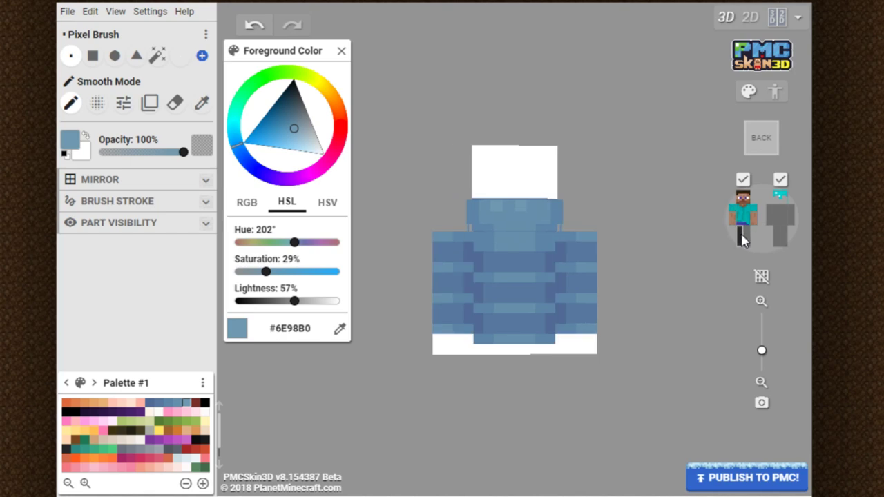
click(770, 218)
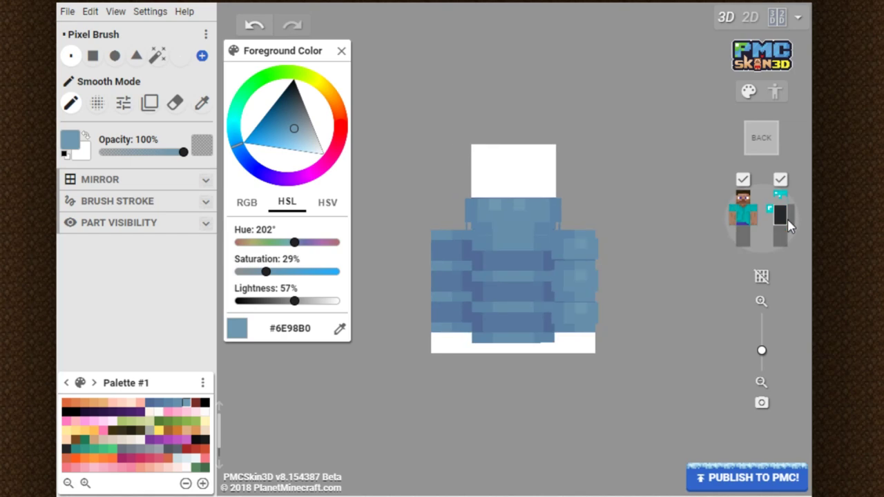
click(777, 221)
click(792, 217)
drag(622, 373, 395, 373)
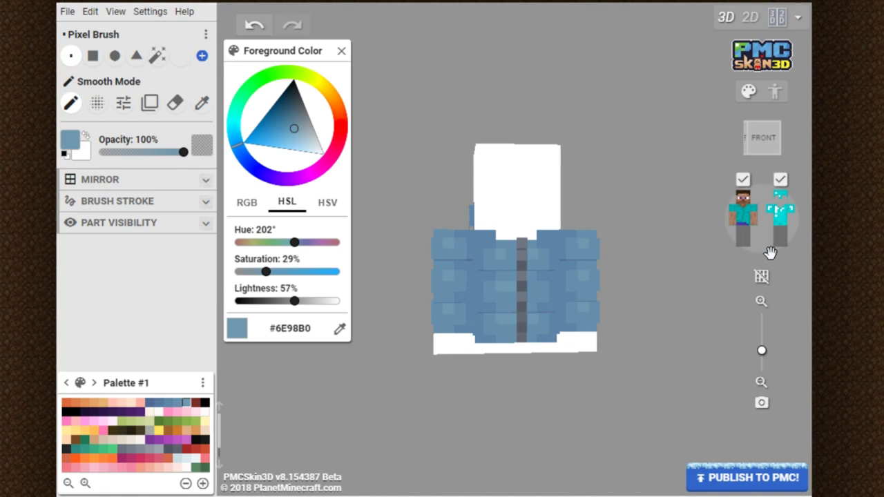
- Show the base layers of both legs and hide the outer layers of the arms, torso and head
click(748, 237)
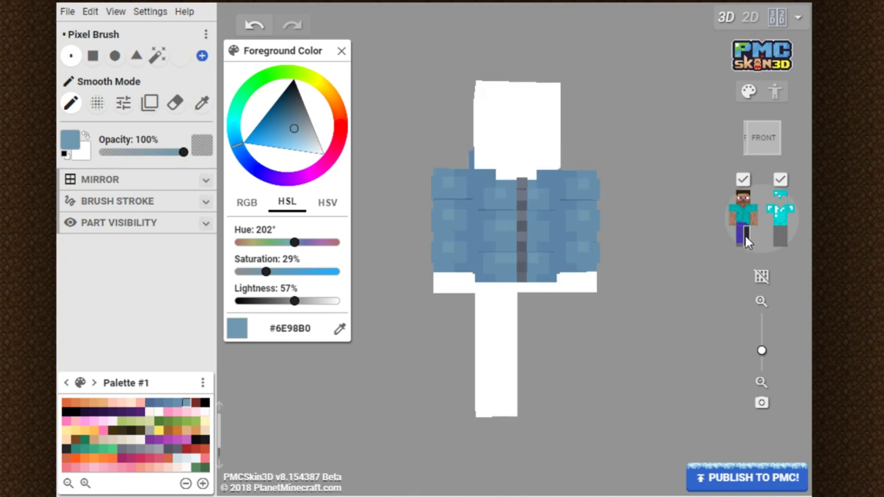
click(746, 238)
click(774, 208)
click(784, 215)
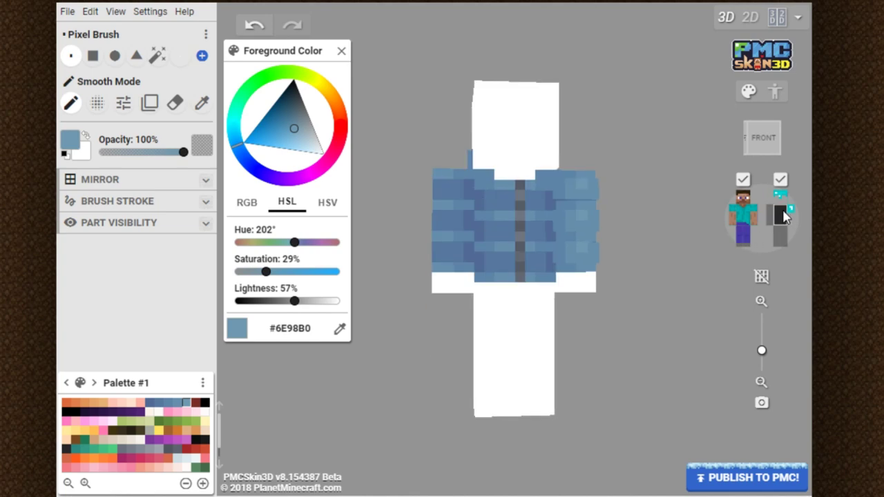
click(791, 213)
click(782, 199)
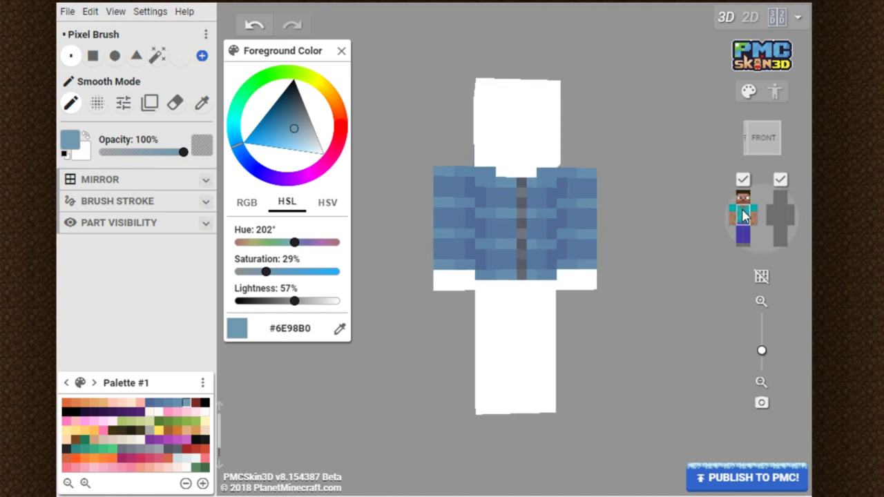
- Hide the base torso, both arms, head and left leg so only the right leg's base layer remains
click(743, 215)
click(754, 215)
click(733, 215)
click(743, 197)
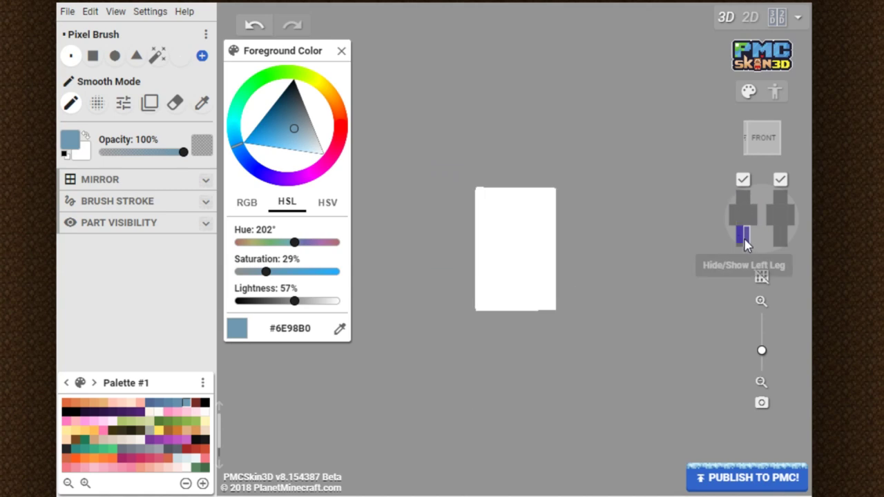
drag(620, 293, 659, 278)
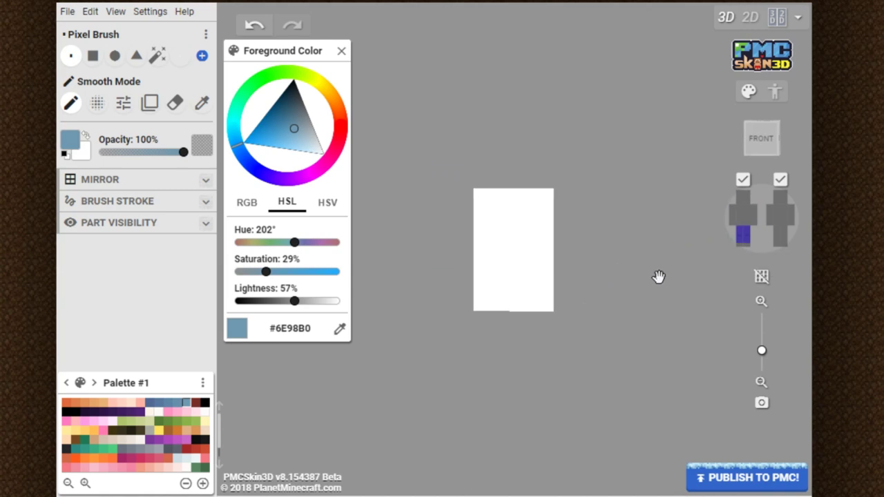
click(746, 240)
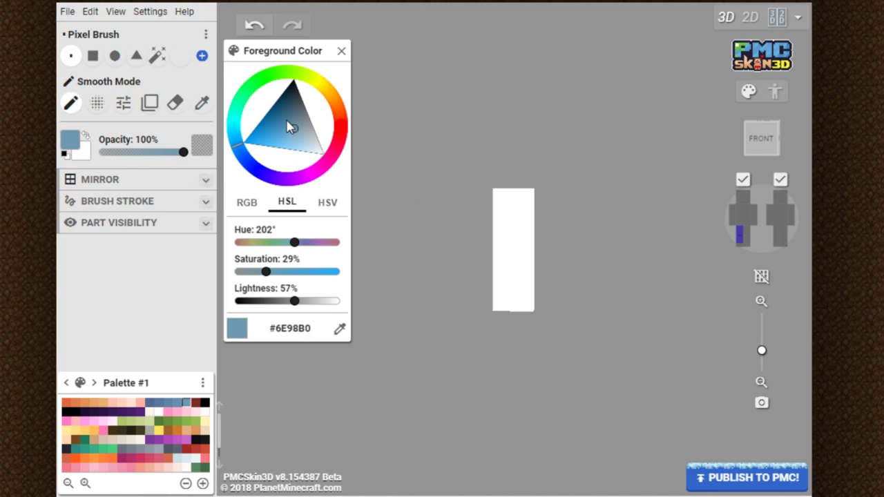
- Set the foreground colour to brown #A0816B and paint shading pixels on the lower front of the right leg
drag(332, 110, 342, 106)
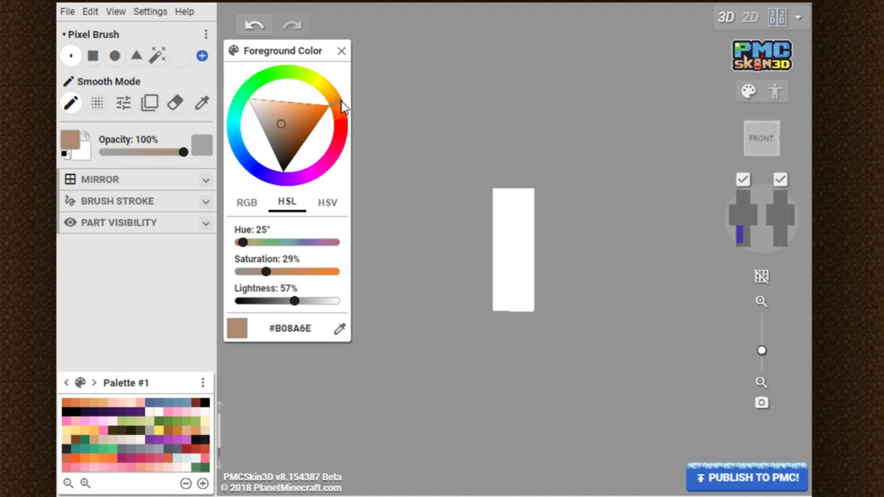
mouse_move(285, 124)
mouse_down()
mouse_move(284, 142)
mouse_move(279, 128)
mouse_up()
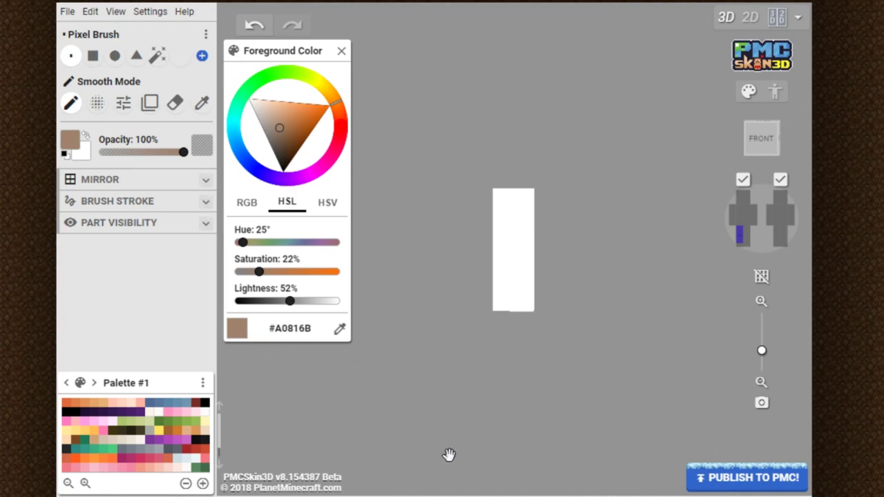
click(529, 309)
drag(557, 329, 533, 311)
click(529, 296)
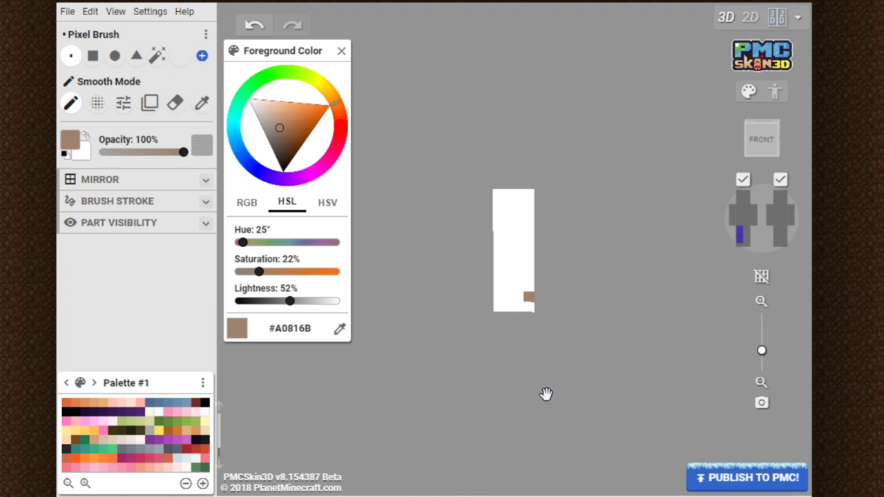
click(513, 297)
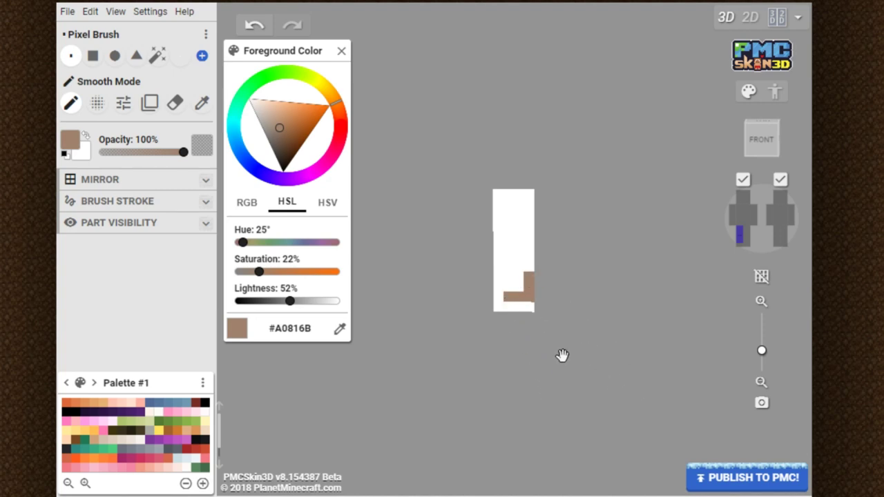
click(254, 25)
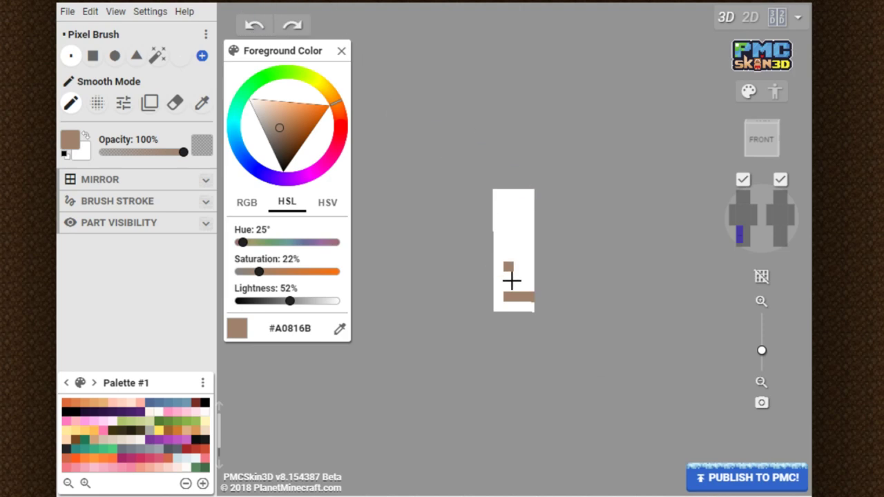
click(528, 290)
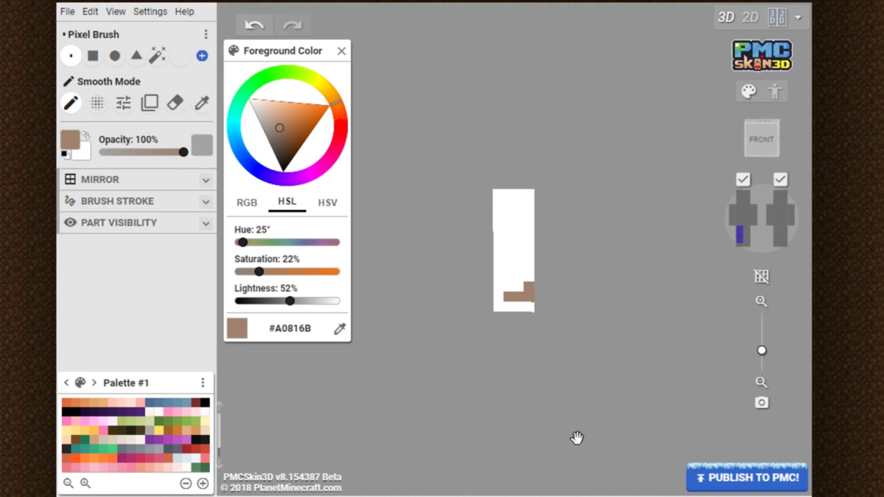
click(515, 278)
- Extend the #A0816B shading across the right leg's inner side and onto the adjoining edge of its back
mouse_move(635, 288)
mouse_down()
mouse_move(558, 306)
mouse_move(480, 287)
mouse_move(546, 285)
mouse_move(509, 298)
mouse_move(555, 296)
mouse_up()
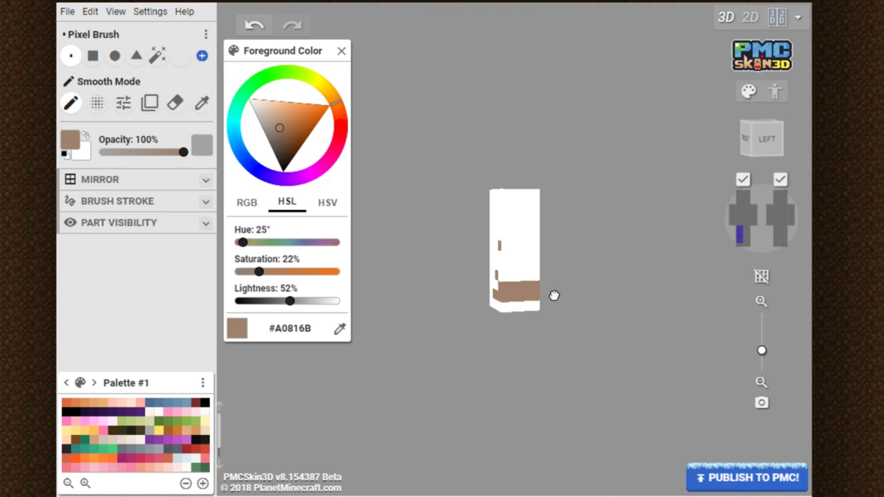
drag(507, 244, 560, 239)
drag(659, 310, 501, 251)
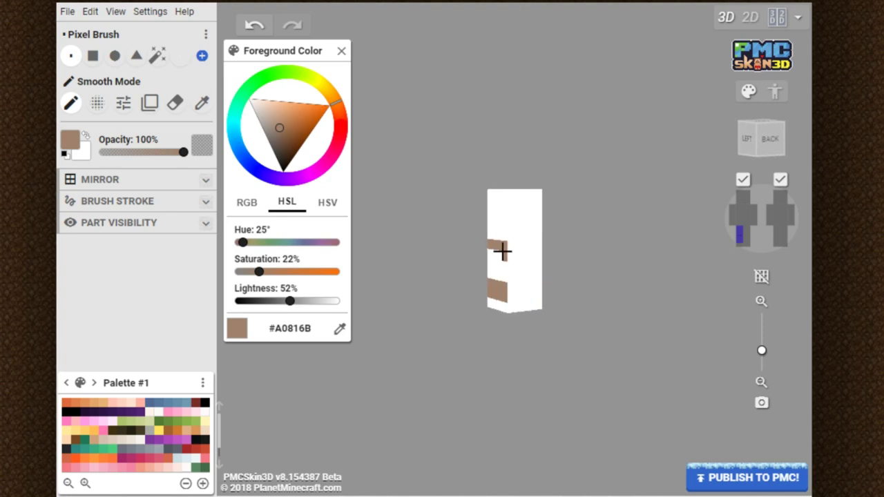
drag(500, 310, 422, 355)
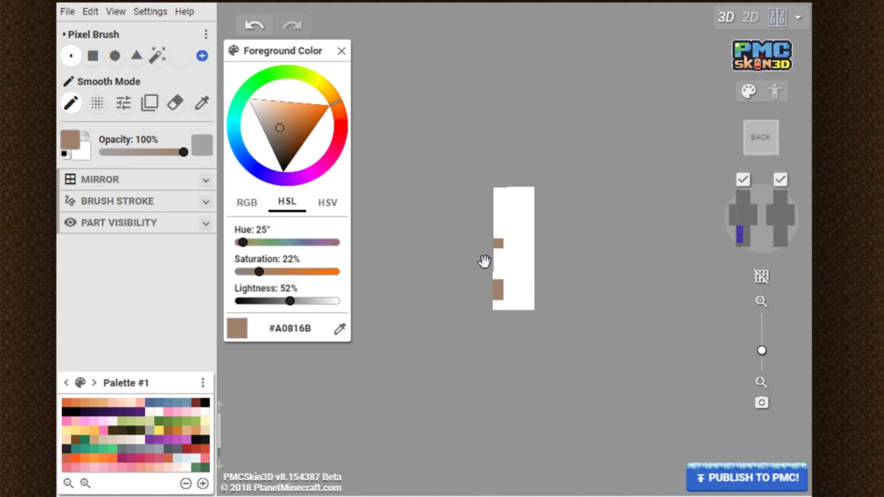
drag(447, 251, 527, 355)
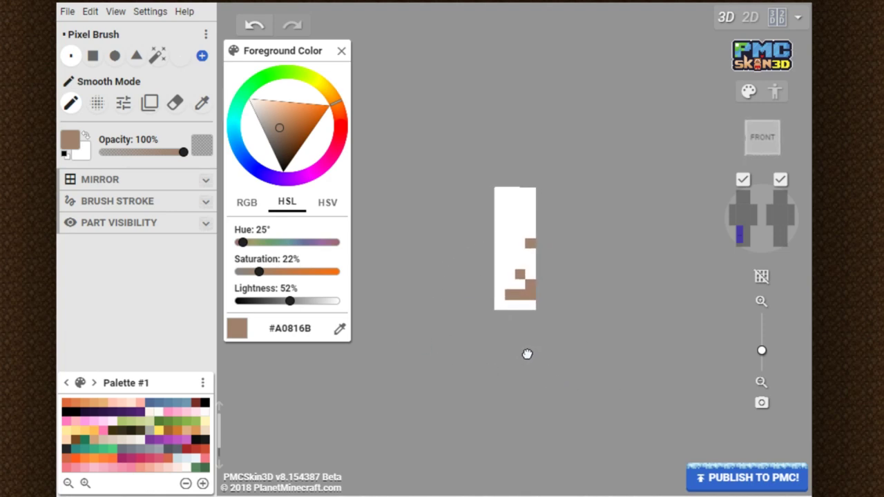
- Set the foreground colour to #A98F79 and outline the boot on the right leg's front with it
click(291, 304)
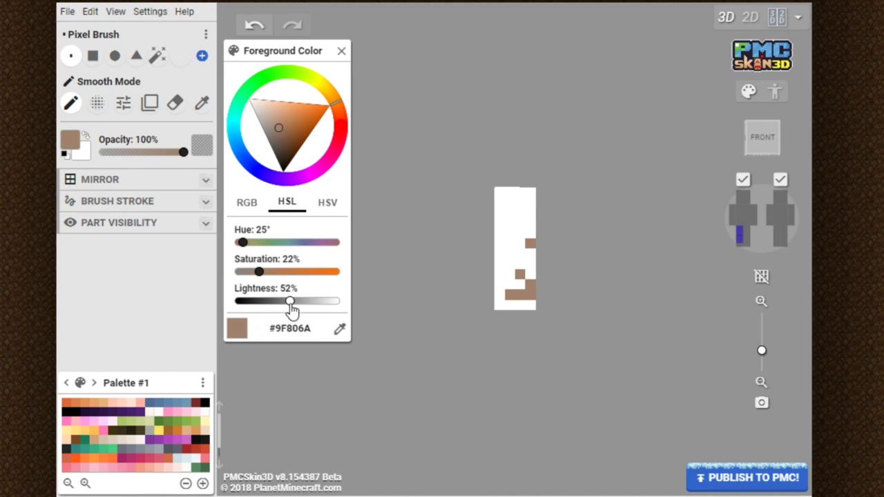
key(Right)
key(Right)
key(Right)
key(Right)
key(Right)
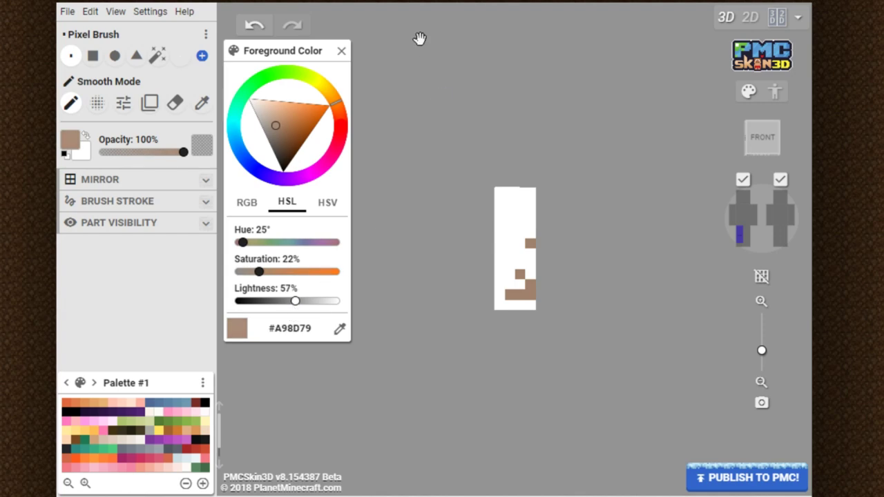
click(338, 105)
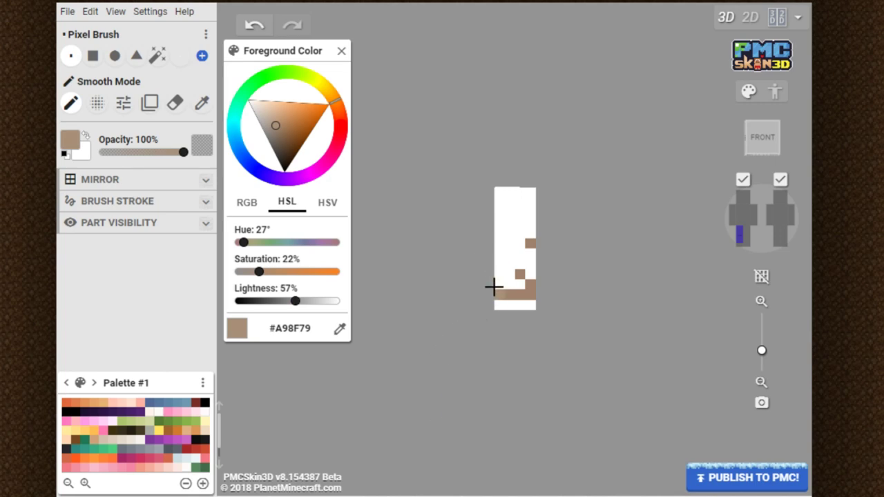
click(508, 271)
click(529, 253)
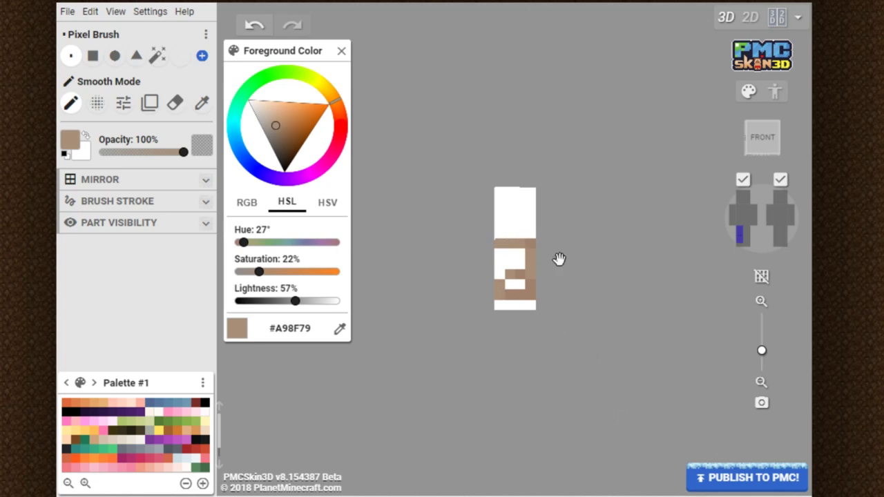
- Continue the #A98F79 boot outline around the right leg's inner side, outer side and back
drag(641, 363, 465, 306)
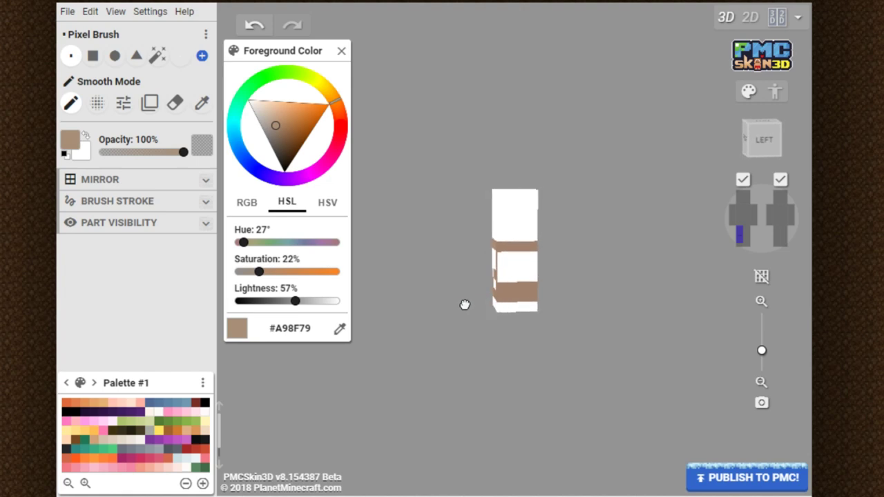
mouse_move(505, 273)
mouse_down()
mouse_move(534, 278)
mouse_move(532, 259)
mouse_move(504, 260)
mouse_move(578, 290)
mouse_move(488, 282)
mouse_up()
drag(410, 345, 420, 369)
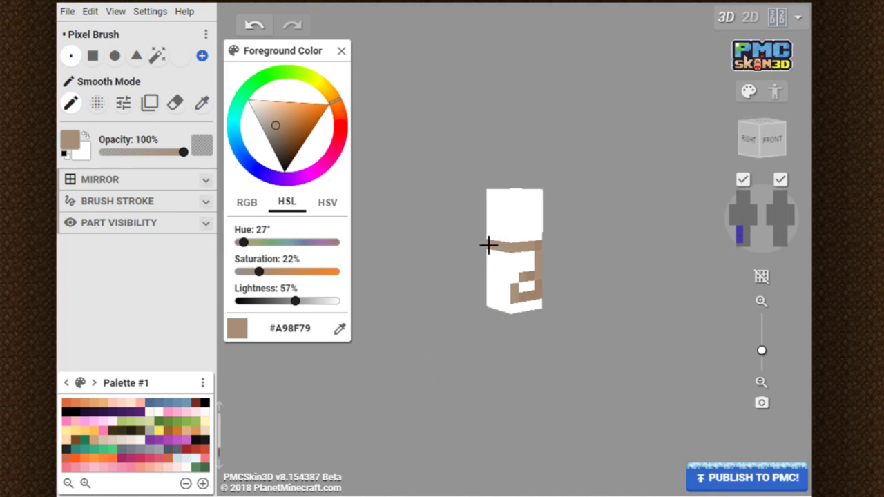
drag(506, 295, 485, 290)
mouse_move(418, 326)
mouse_down()
mouse_move(618, 328)
mouse_move(492, 347)
mouse_move(609, 334)
mouse_move(527, 284)
mouse_move(507, 292)
mouse_move(519, 295)
mouse_move(496, 272)
mouse_move(509, 247)
mouse_up()
drag(552, 297, 455, 333)
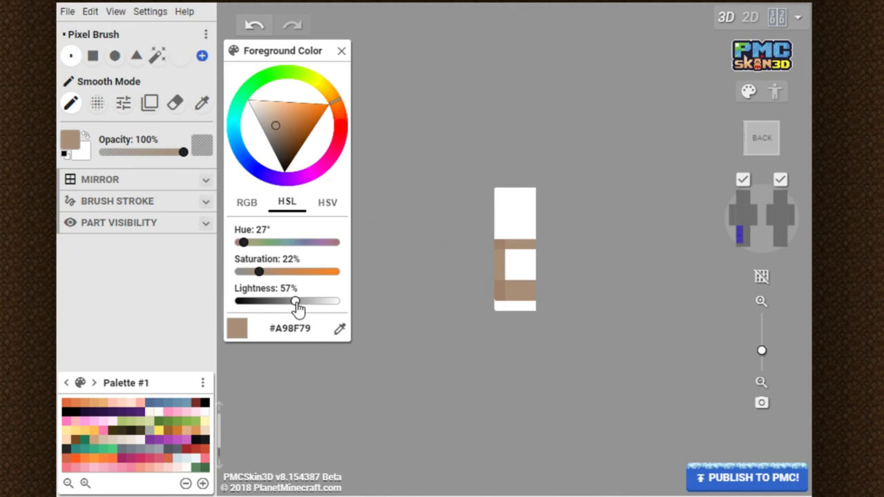
- Set the foreground colour to #B39E89 and fill the boot's unpainted interior areas around the leg using the Magic Wand brush
drag(297, 308, 301, 307)
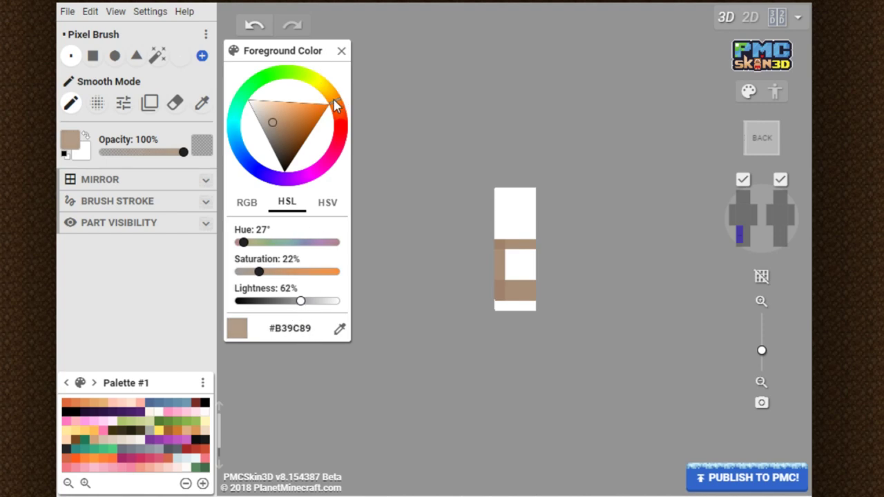
drag(337, 105, 335, 100)
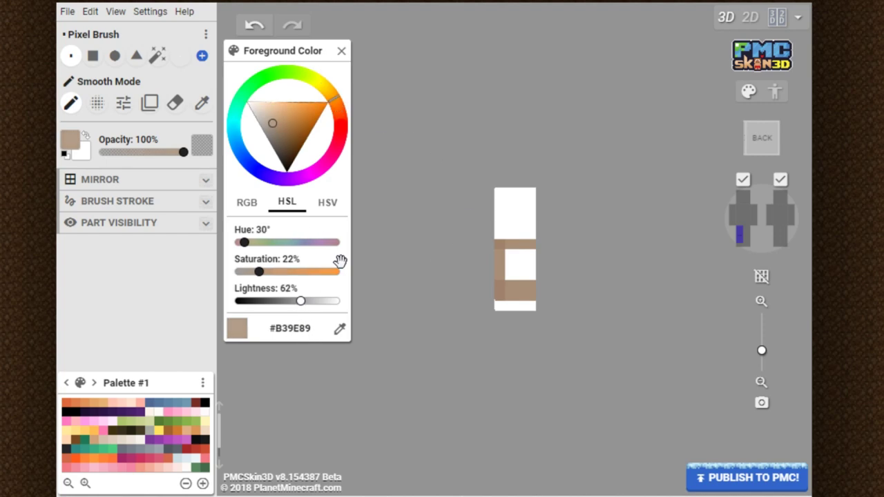
click(158, 55)
drag(521, 262, 495, 264)
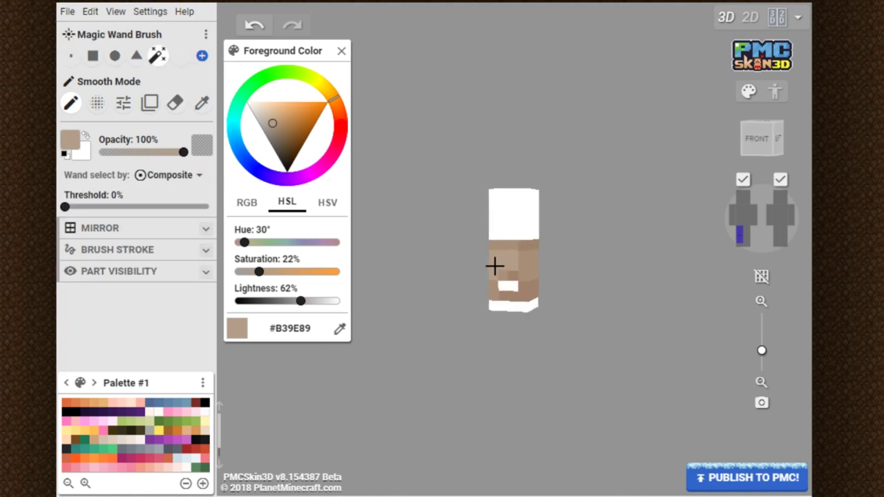
click(510, 289)
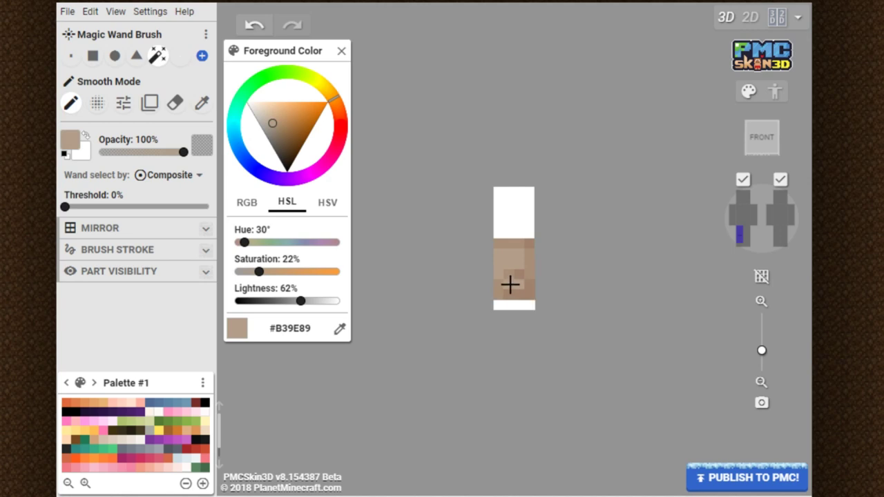
- Return to the Pixel Brush, show the base torso with the outer layer hidden, and sample the zipper's #575C66 as the brush colour
click(70, 56)
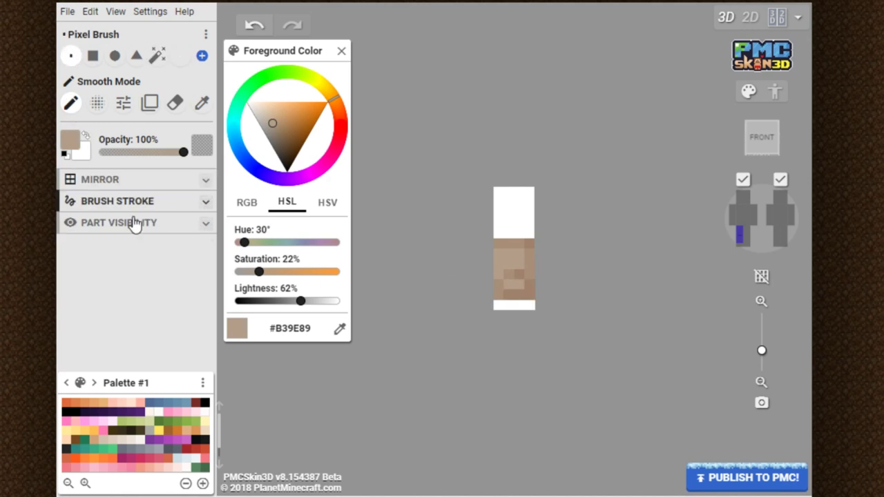
click(778, 232)
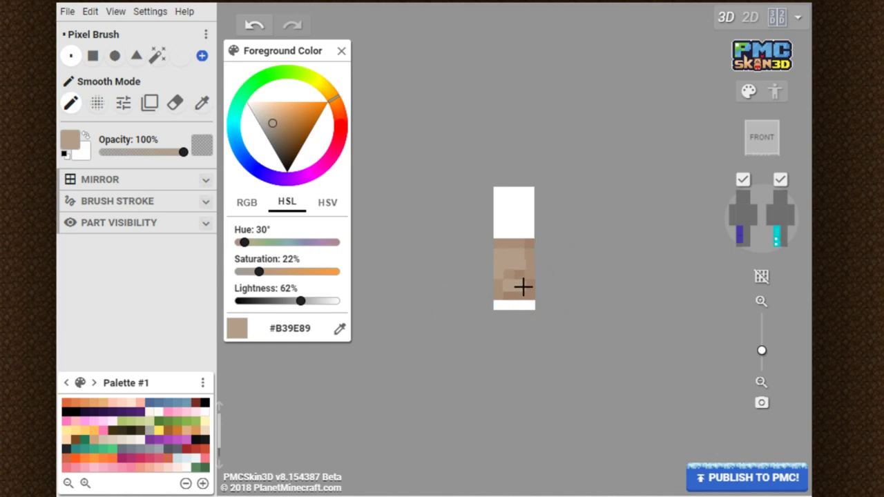
click(782, 185)
click(746, 220)
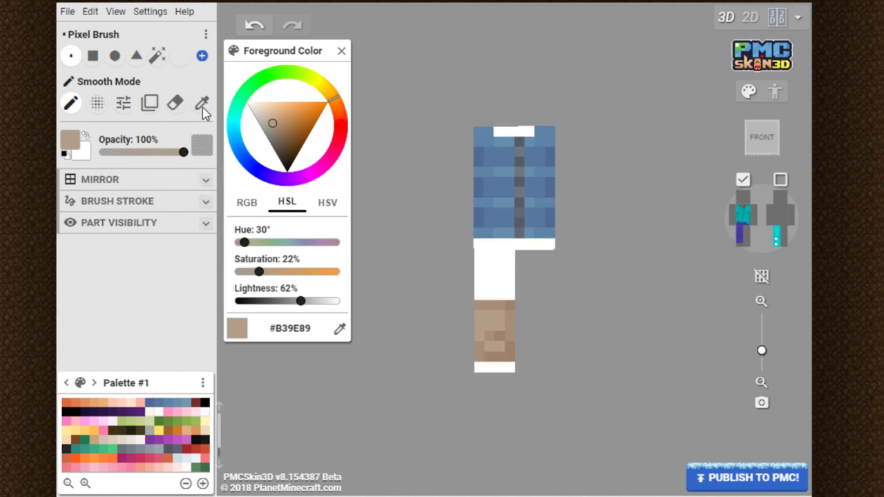
click(202, 102)
click(520, 142)
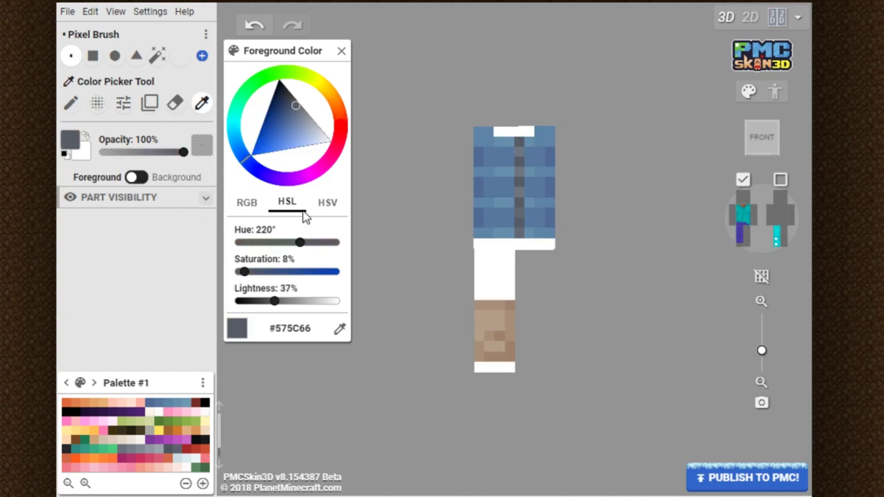
click(73, 104)
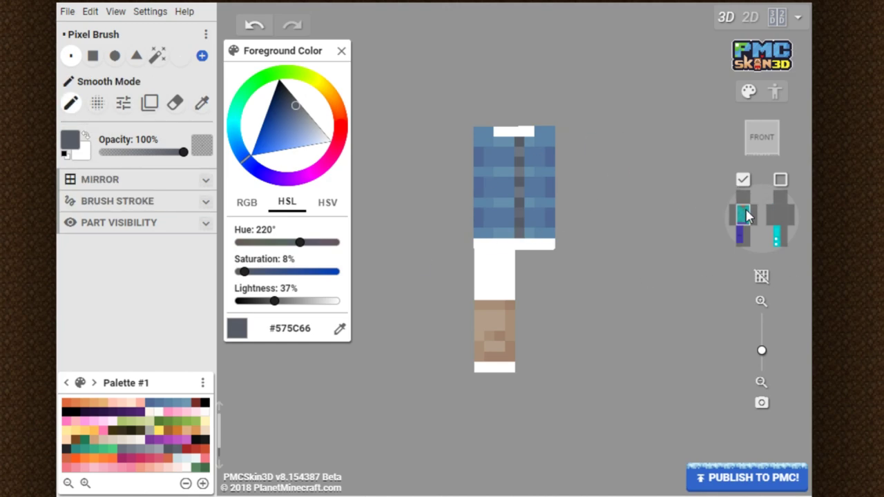
- Hide the torso and paint the right boot's sole edge along the inner side and its adjoining corners with #575C66
click(743, 216)
click(530, 308)
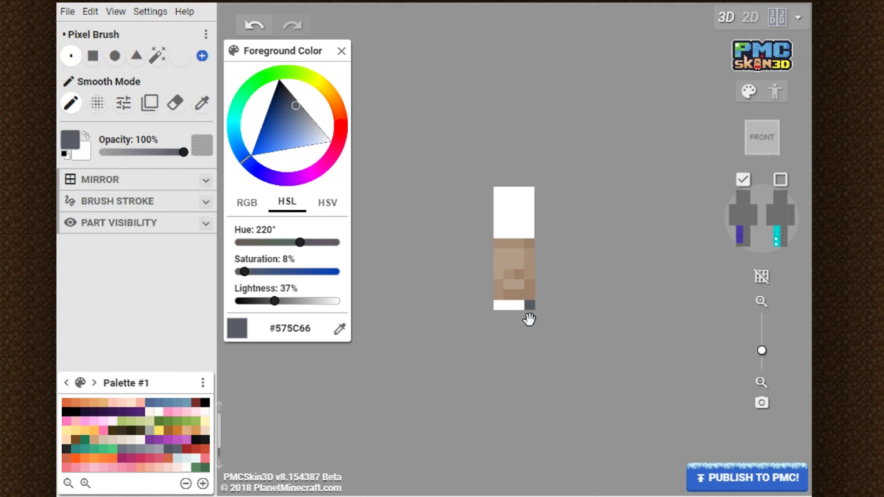
drag(610, 320, 507, 311)
drag(664, 321, 474, 300)
click(498, 306)
- Paint the inner part of the right foot's underside with #575C66 in a staggered pattern, undoing a misplaced stroke
drag(437, 378, 488, 259)
drag(526, 239, 525, 266)
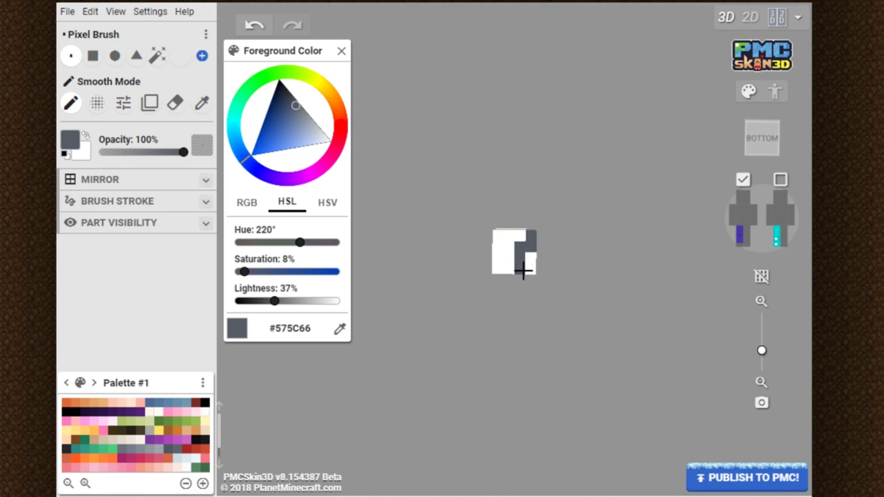
click(255, 25)
mouse_move(532, 234)
mouse_down()
mouse_move(534, 285)
mouse_move(509, 242)
mouse_move(509, 270)
mouse_up()
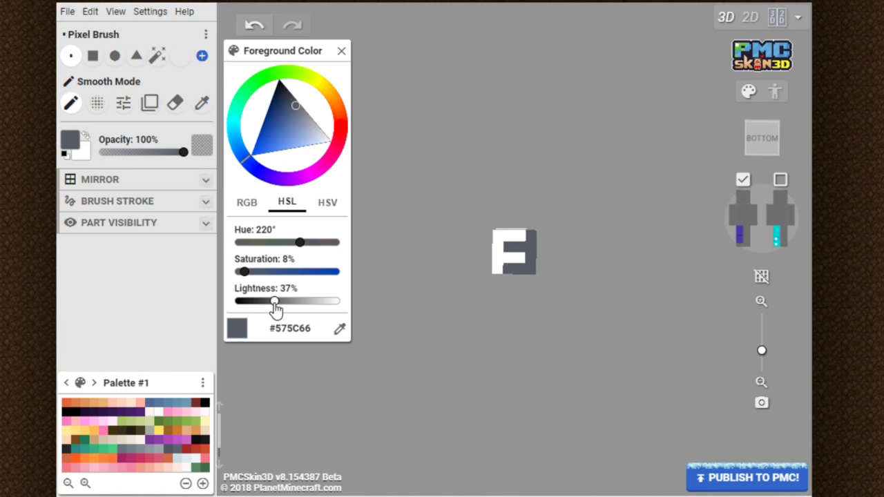
- Raise the foreground lightness to 42% (#636874) and paint the remaining sole pixels on the foot's underside, front and outer side
drag(275, 303, 280, 306)
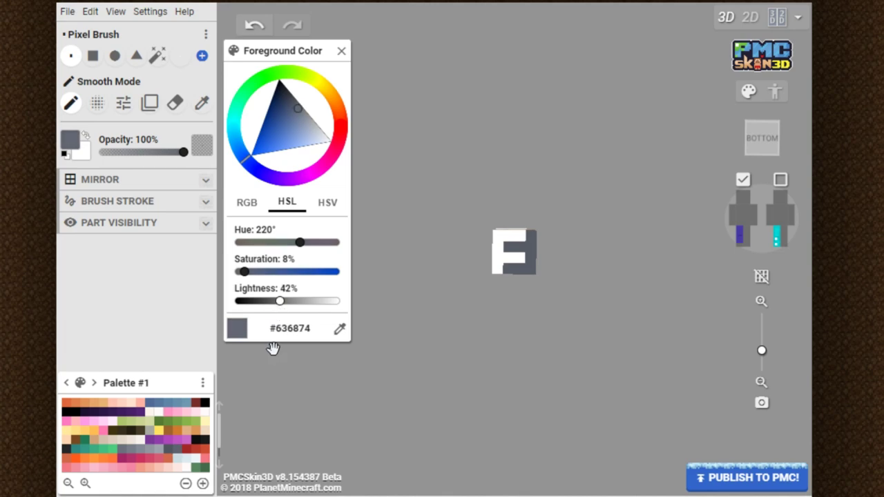
mouse_move(496, 269)
mouse_down()
mouse_move(497, 239)
mouse_move(514, 238)
mouse_move(515, 254)
mouse_up()
drag(569, 221, 571, 361)
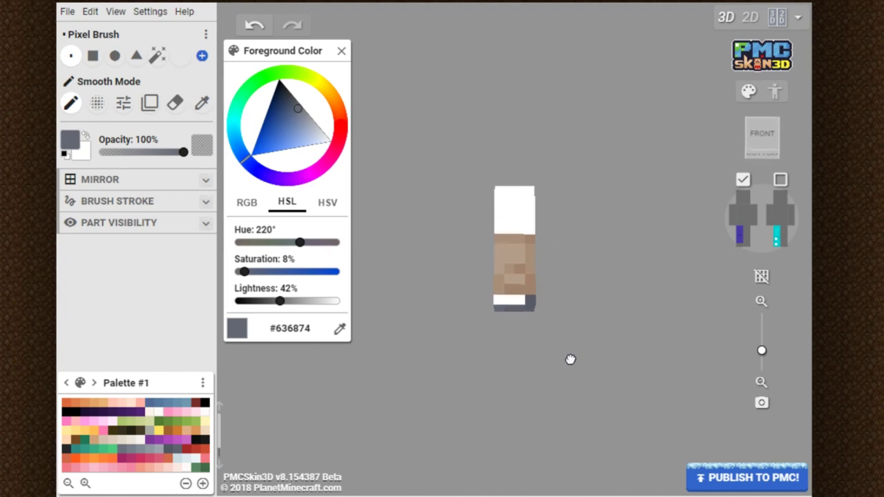
drag(514, 296, 500, 302)
drag(428, 311, 537, 347)
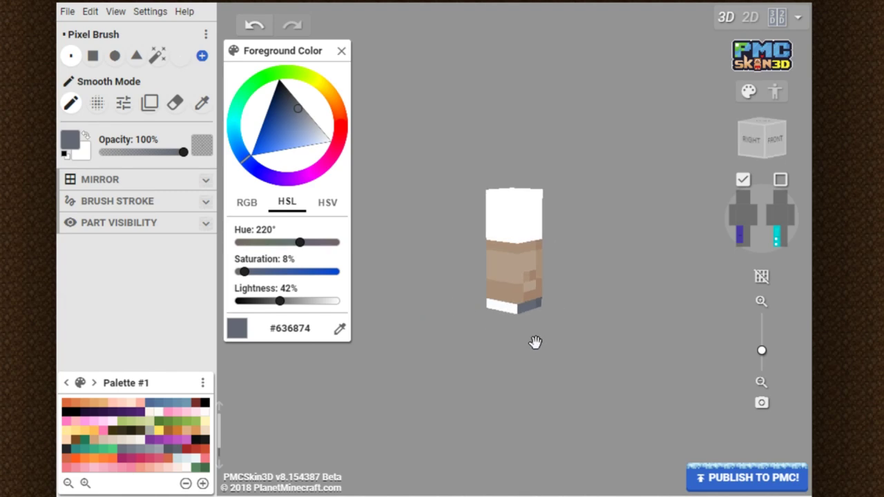
drag(513, 312, 496, 305)
drag(458, 332, 582, 312)
drag(630, 344, 542, 332)
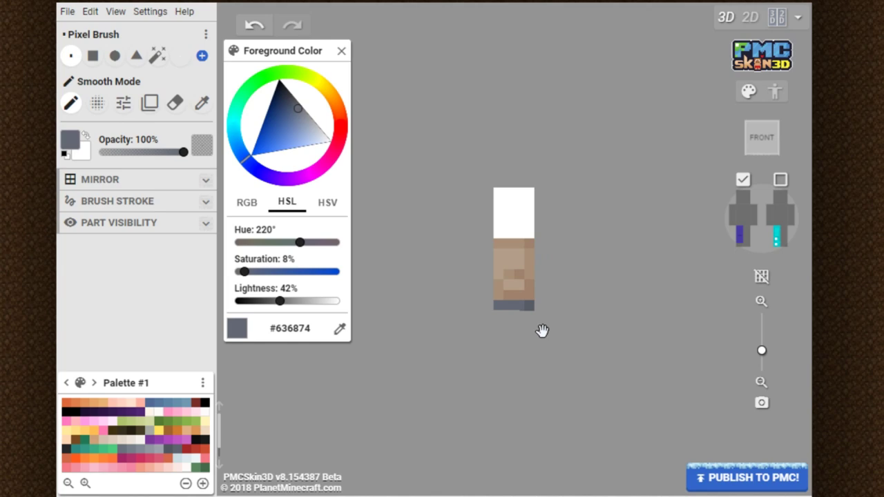
- Pick #CDDFE5 from the palette and paint alternating trim pixels directly above the boot all around the right leg
click(177, 458)
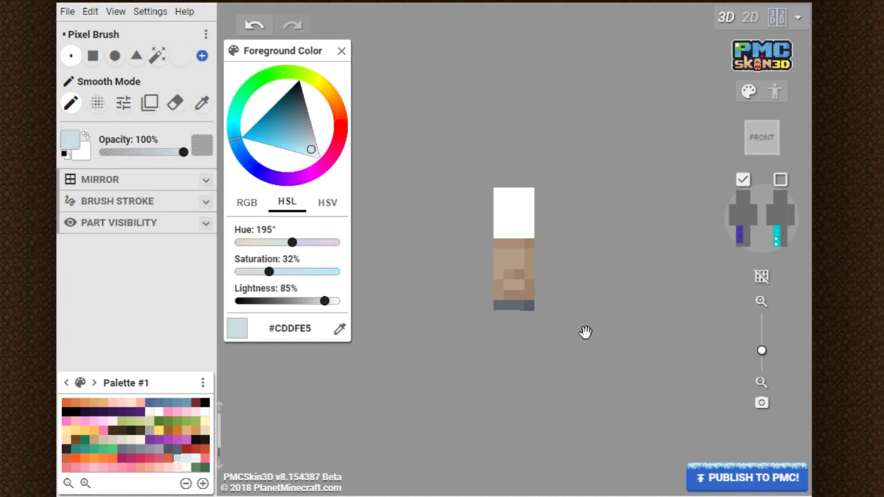
click(528, 230)
click(512, 227)
drag(681, 267, 462, 256)
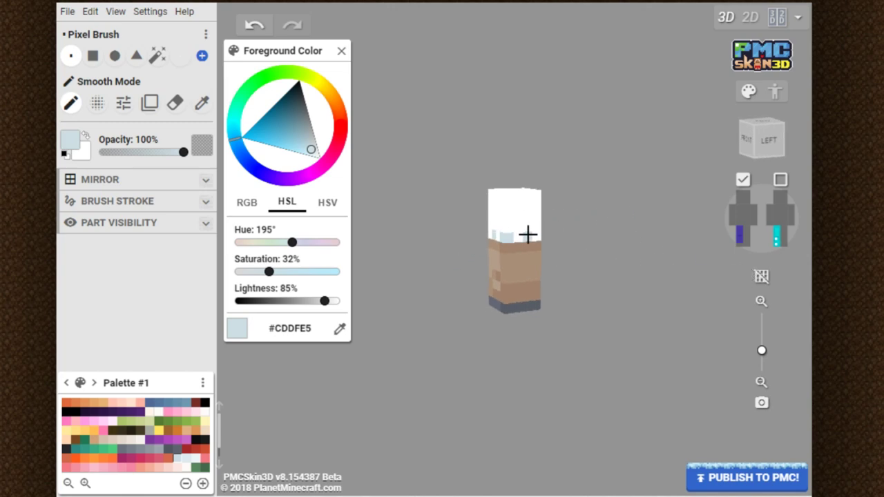
drag(393, 257, 574, 330)
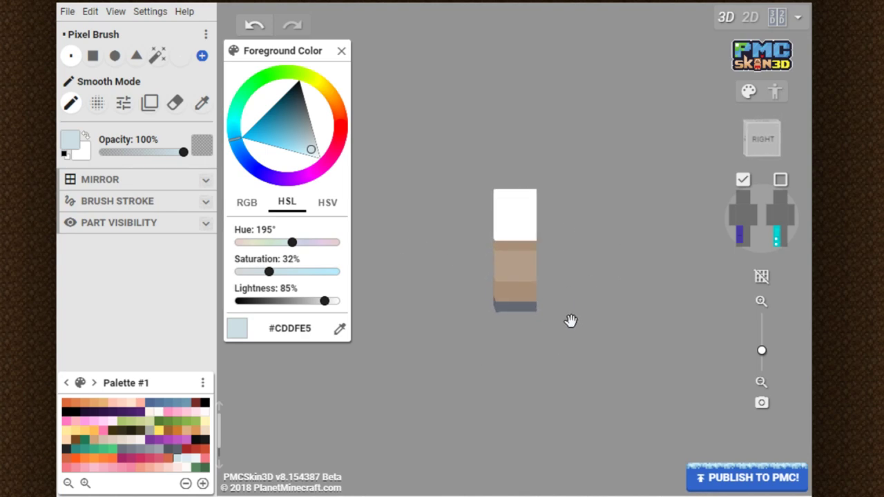
right_drag(493, 237, 622, 338)
- Pick #EEF4F6 from the palette and fill the gaps between the trim pixels around the right leg, undoing a stray stroke
click(197, 458)
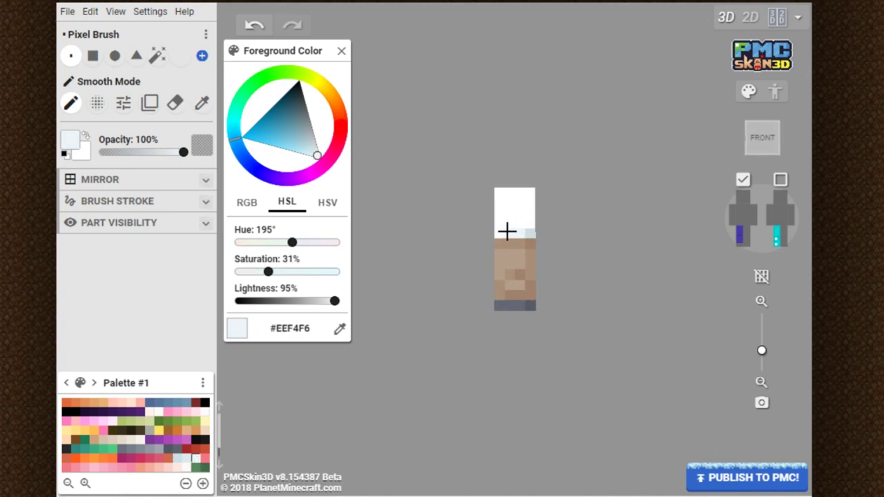
right_drag(418, 273, 550, 294)
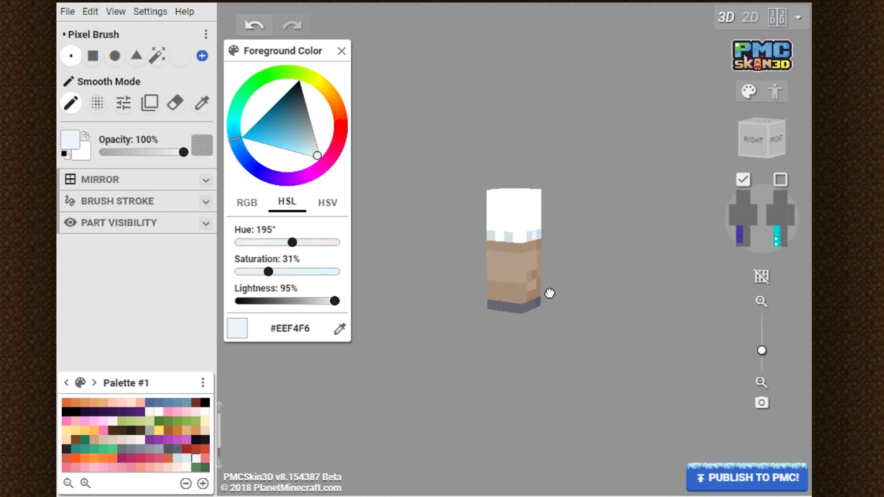
right_drag(499, 259, 405, 170)
click(255, 26)
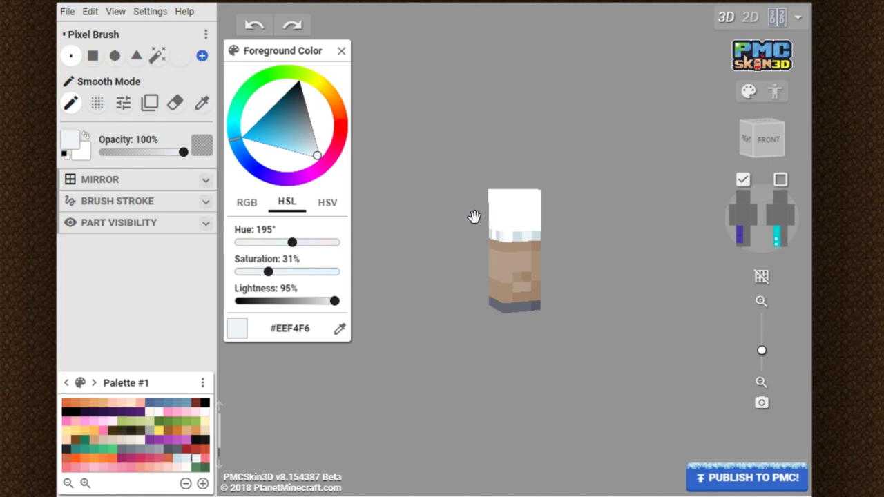
click(504, 237)
right_drag(410, 245, 620, 256)
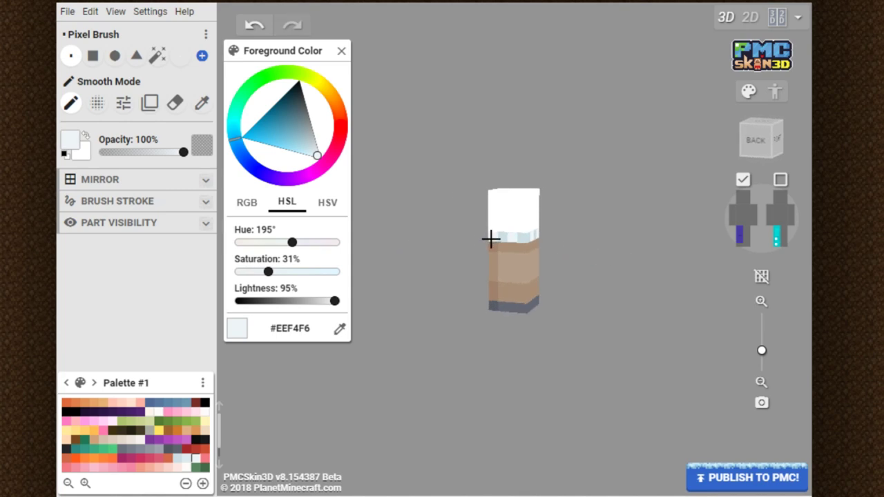
right_drag(491, 238, 612, 236)
right_drag(428, 257, 598, 262)
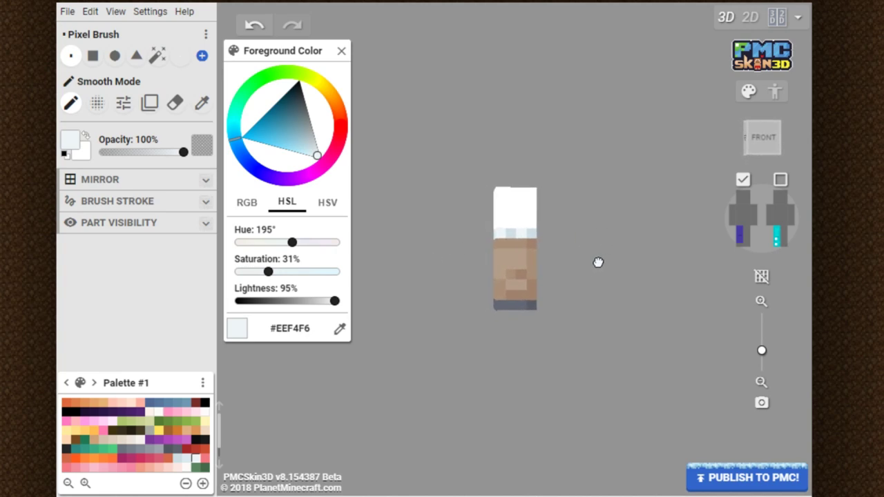
- Pick #DDEAEE from the palette and add raised trim pixels on the outer layer around the top of the boot
click(191, 461)
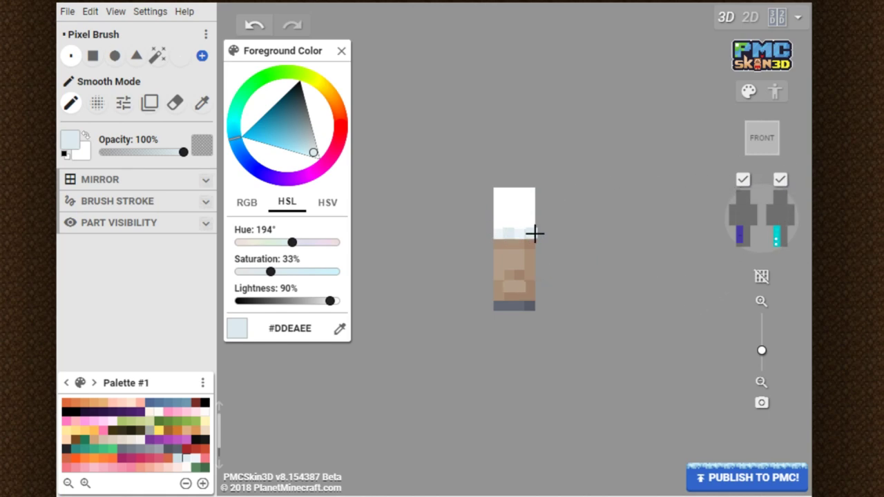
mouse_move(513, 247)
mouse_down()
mouse_move(504, 239)
mouse_move(521, 239)
mouse_up()
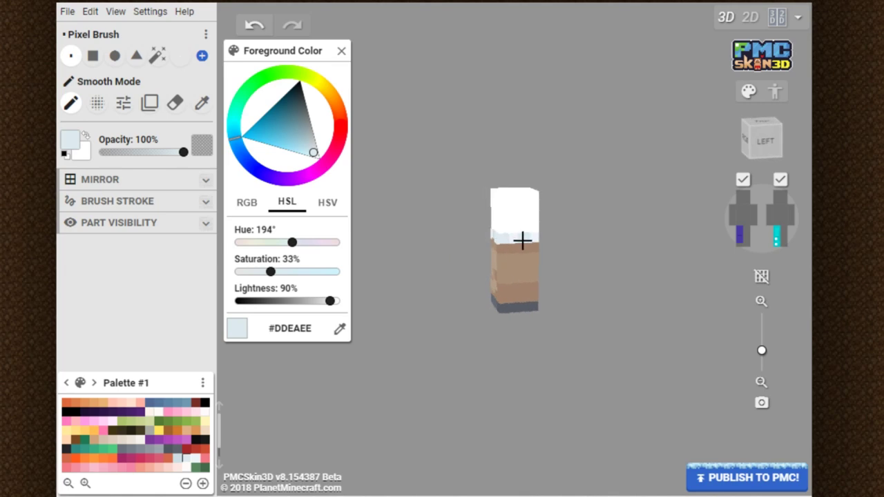
right_drag(622, 225, 470, 219)
right_drag(531, 235, 498, 238)
right_drag(627, 259, 420, 258)
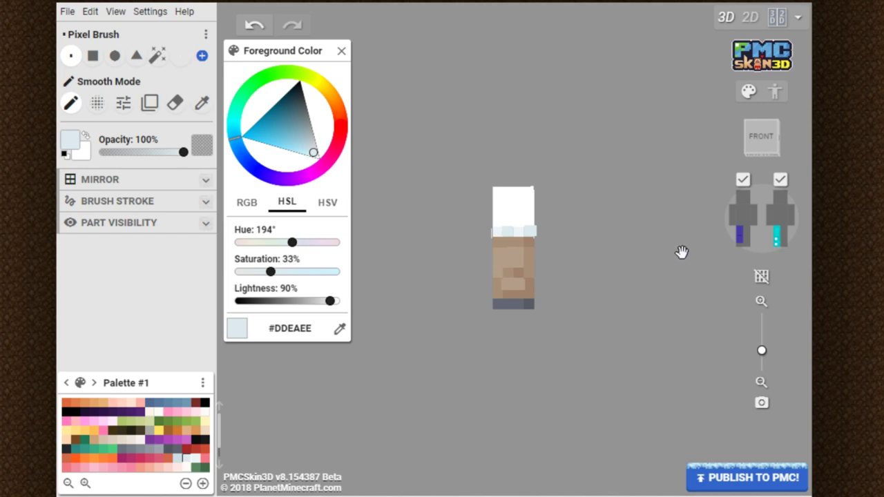
- Make all base and outer-layer body parts visible and inspect the full skin from several sides
click(748, 242)
click(743, 215)
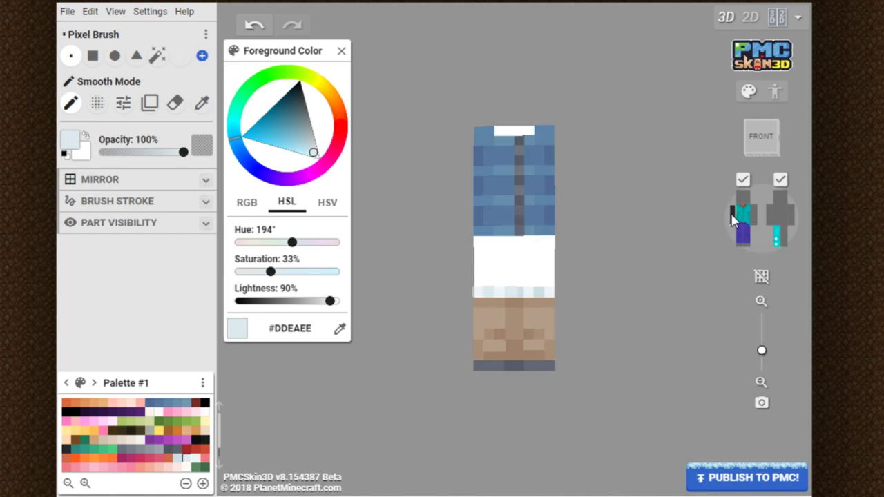
click(755, 217)
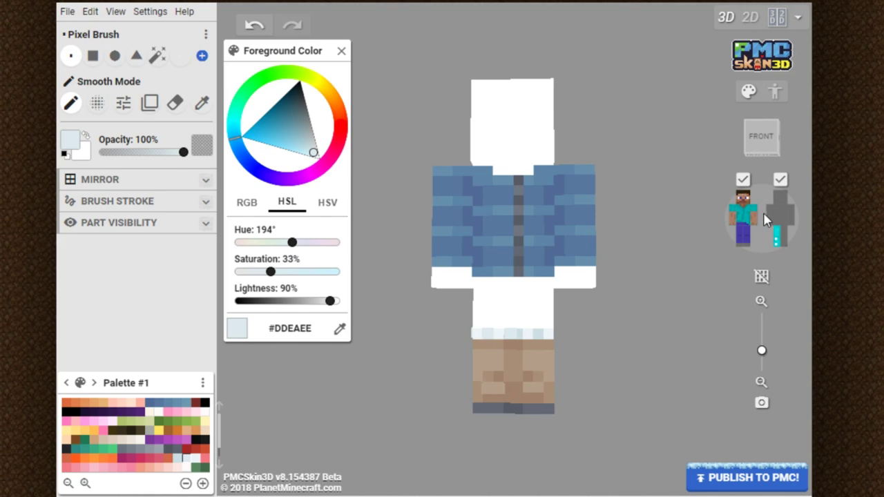
click(764, 213)
click(791, 223)
click(791, 225)
click(788, 239)
click(781, 185)
mouse_move(689, 350)
mouse_down()
mouse_move(410, 369)
mouse_move(335, 385)
mouse_move(677, 362)
mouse_move(676, 351)
mouse_up()
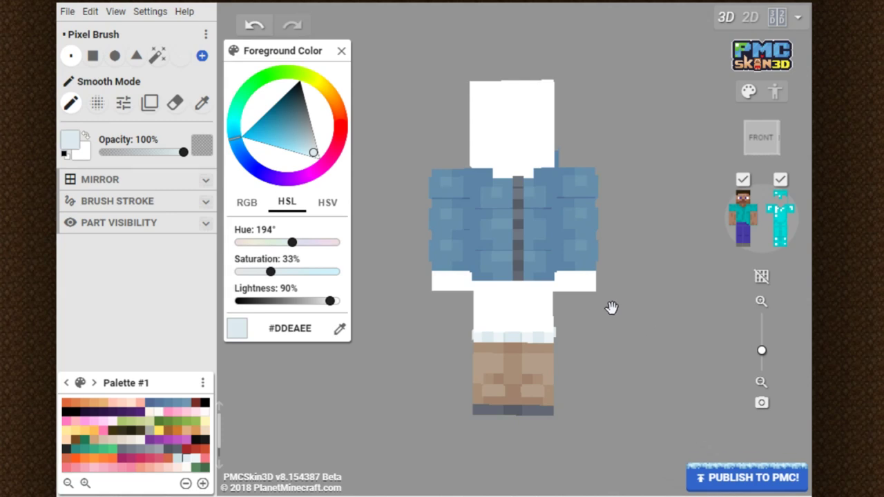
drag(653, 318, 444, 311)
drag(513, 336, 655, 329)
drag(622, 360, 641, 350)
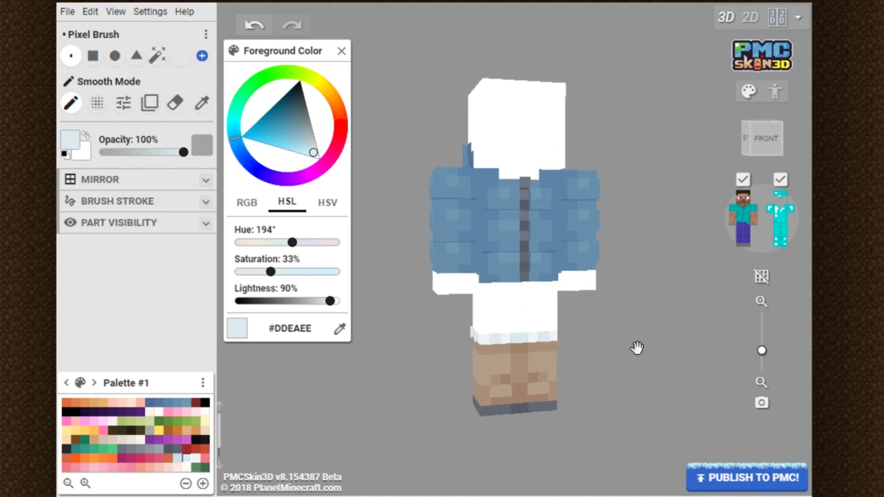